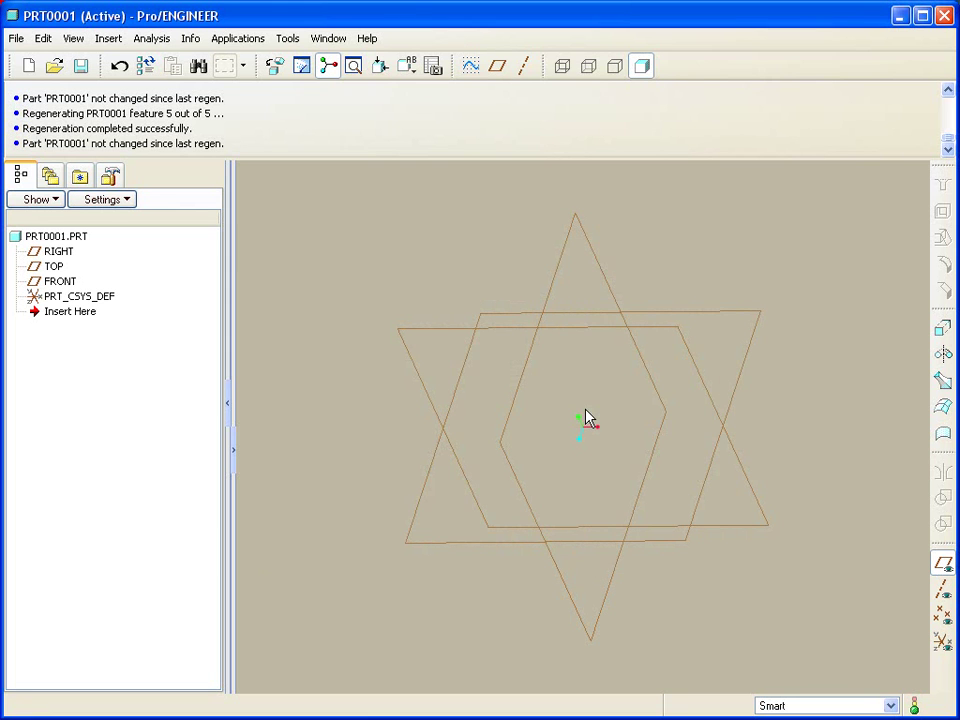
# Start a sketch on the FRONT datum plane and draw a horizontal line about 183 long from the origin along the horizontal reference.
pyautogui.click(471, 66)
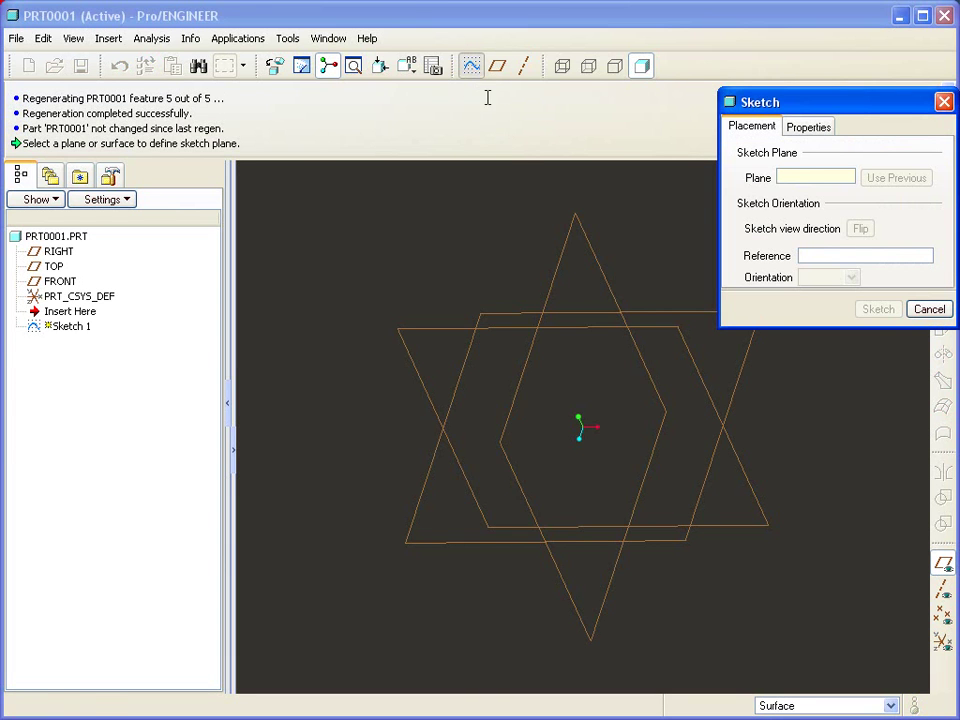
pyautogui.click(603, 324)
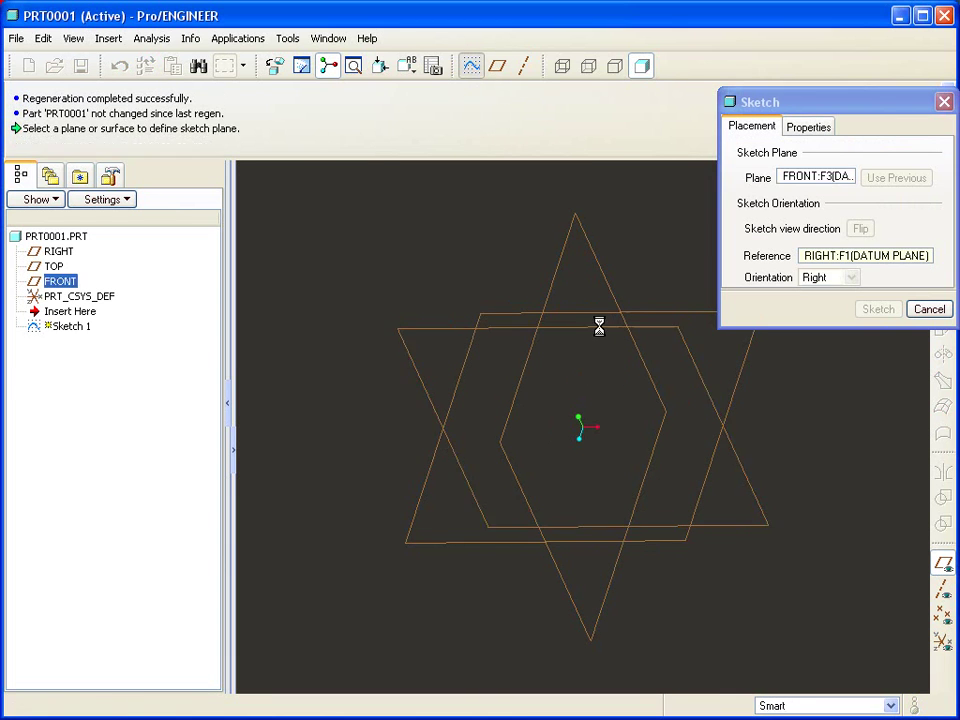
pyautogui.middleClick(584, 386)
pyautogui.rightClick(581, 386)
pyautogui.click(596, 388)
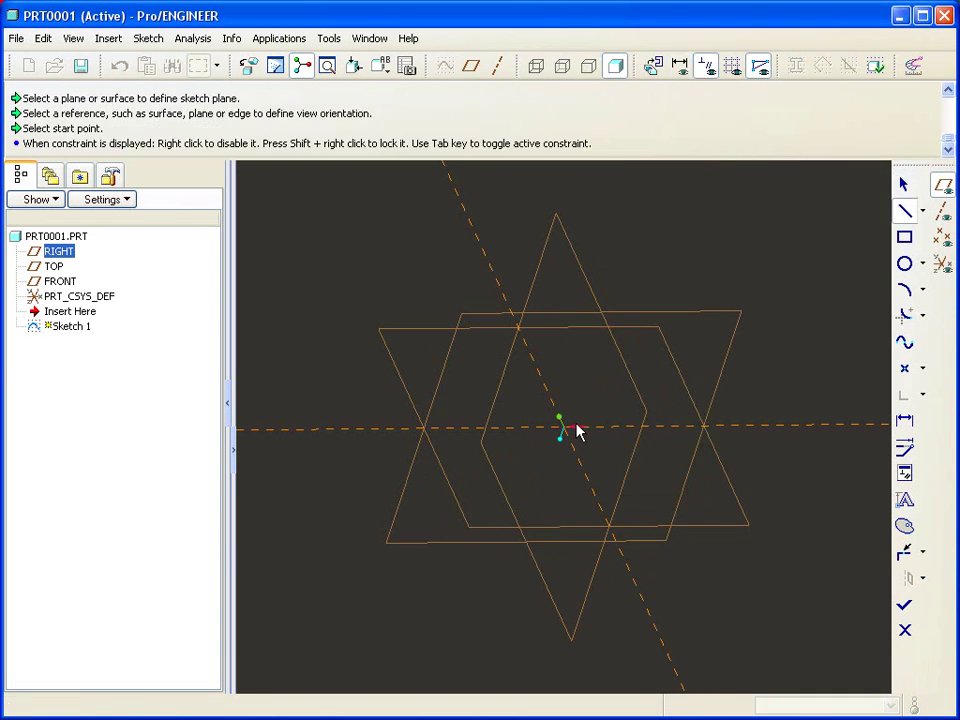
pyautogui.click(568, 431)
pyautogui.click(667, 392)
pyautogui.middleClick(629, 405)
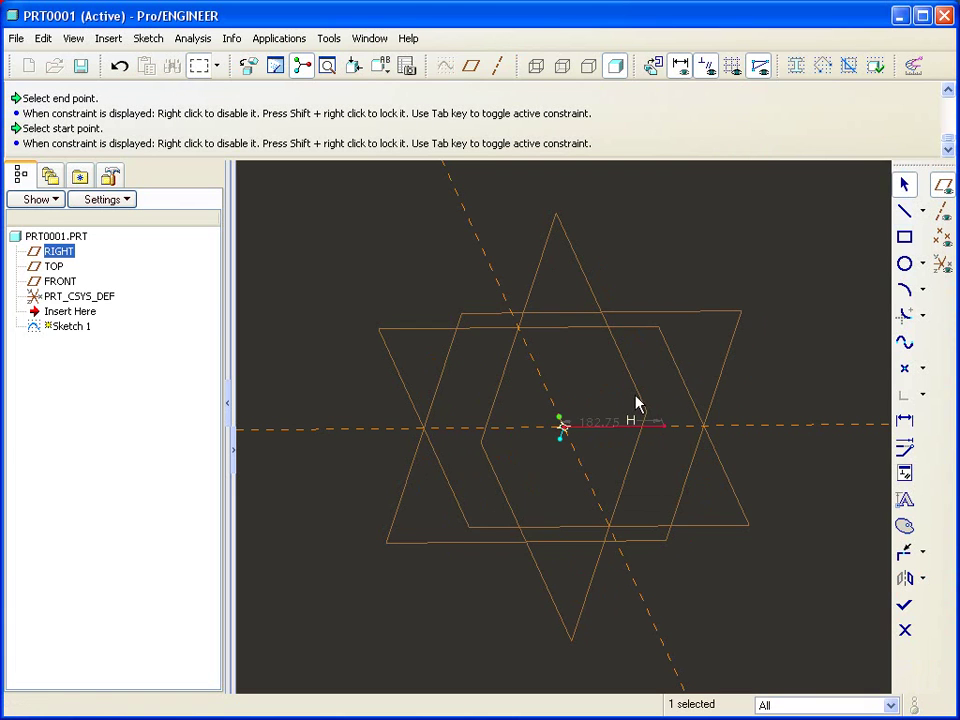
# Set the sketched line's length to 5.5 and finish the sketch.
pyautogui.doubleClick(611, 423)
pyautogui.write('5.5')
pyautogui.press('Return')
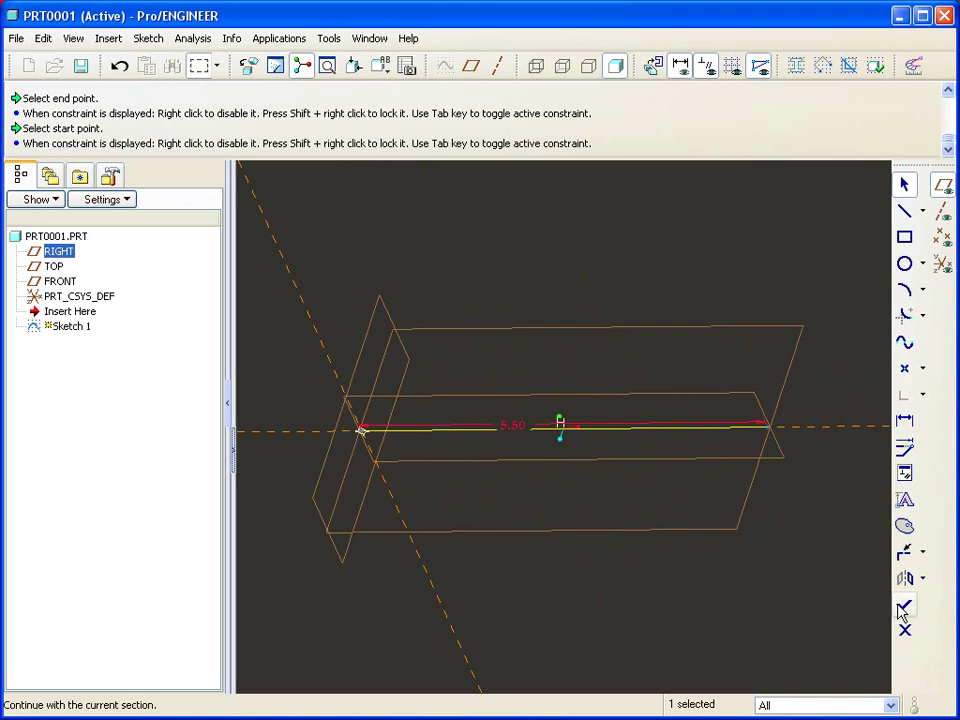
pyautogui.click(904, 608)
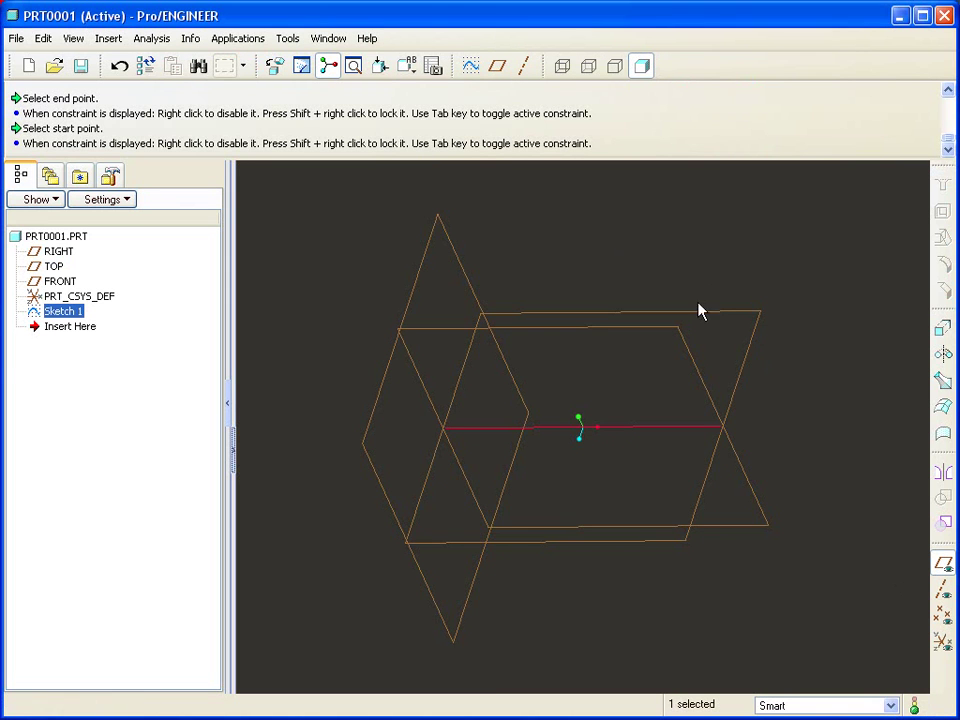
# Start a variable section sweep along the sketched line and, in its section sketch, draw a slanted line about 3.2 long from the trajectory's start point.
pyautogui.click(944, 382)
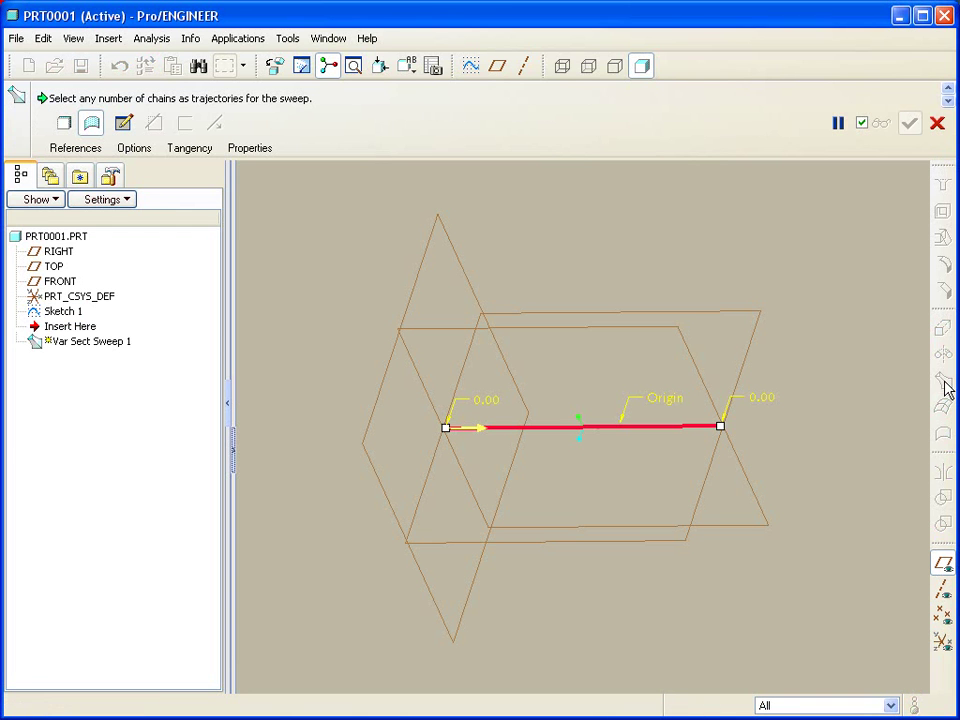
pyautogui.rightClick(624, 225)
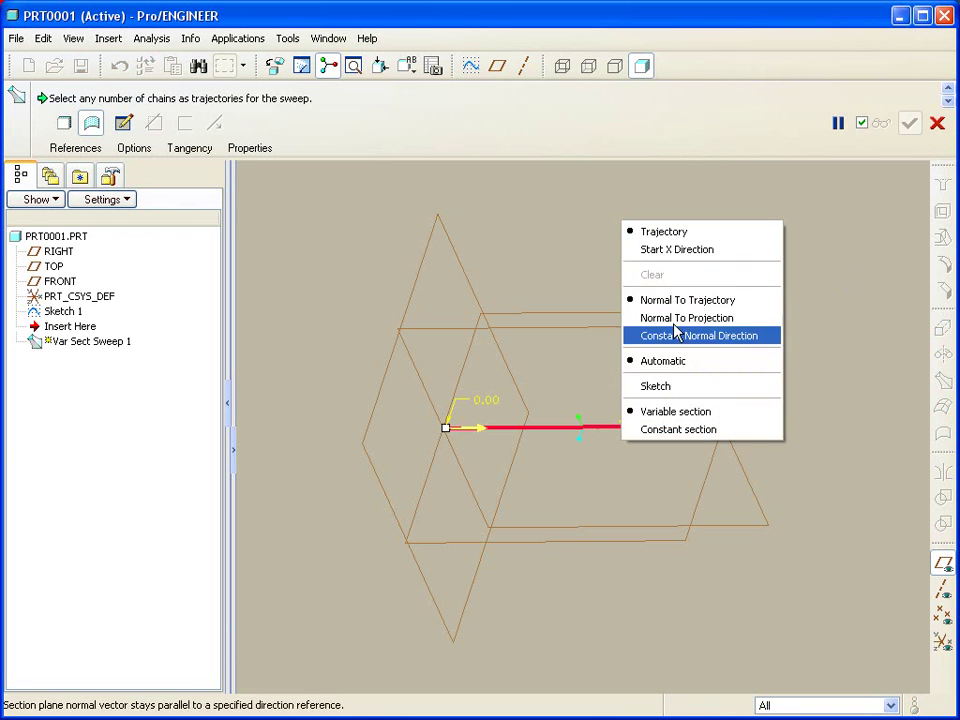
pyautogui.click(686, 388)
pyautogui.rightClick(594, 352)
pyautogui.click(603, 356)
pyautogui.click(425, 430)
# Dimension the section line's length and its angle to the adjacent reference line.
pyautogui.rightClick(357, 437)
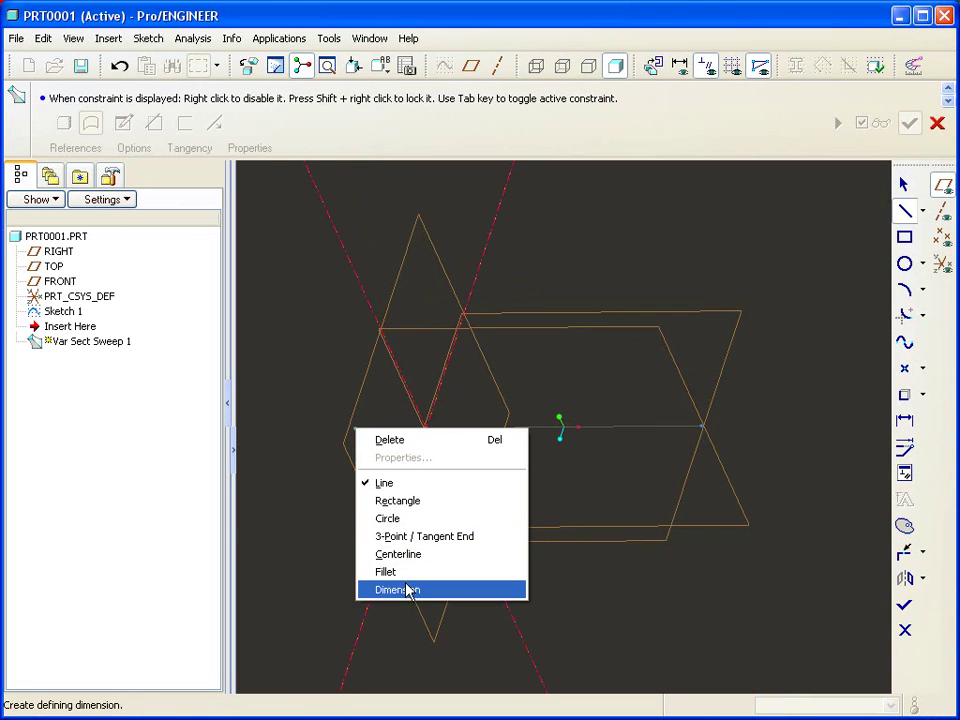
pyautogui.click(403, 590)
pyautogui.click(396, 462)
pyautogui.middleClick(378, 437)
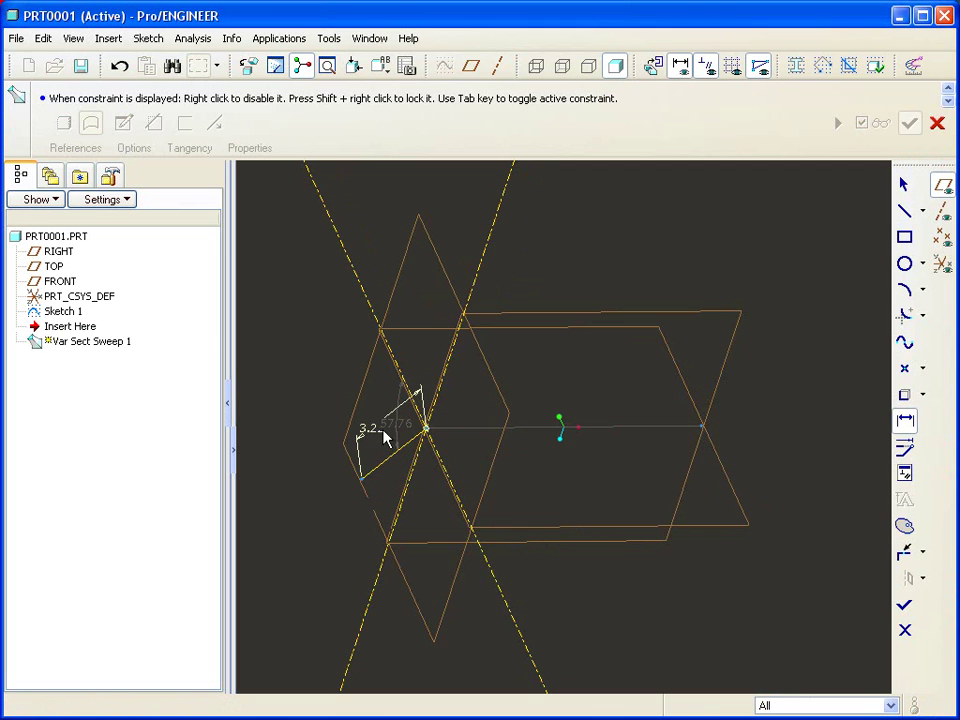
pyautogui.click(390, 497)
pyautogui.middleClick(388, 490)
pyautogui.middleClick(455, 470)
# Set the section line's length to 1.00 and accept the section sketch.
pyautogui.doubleClick(375, 430)
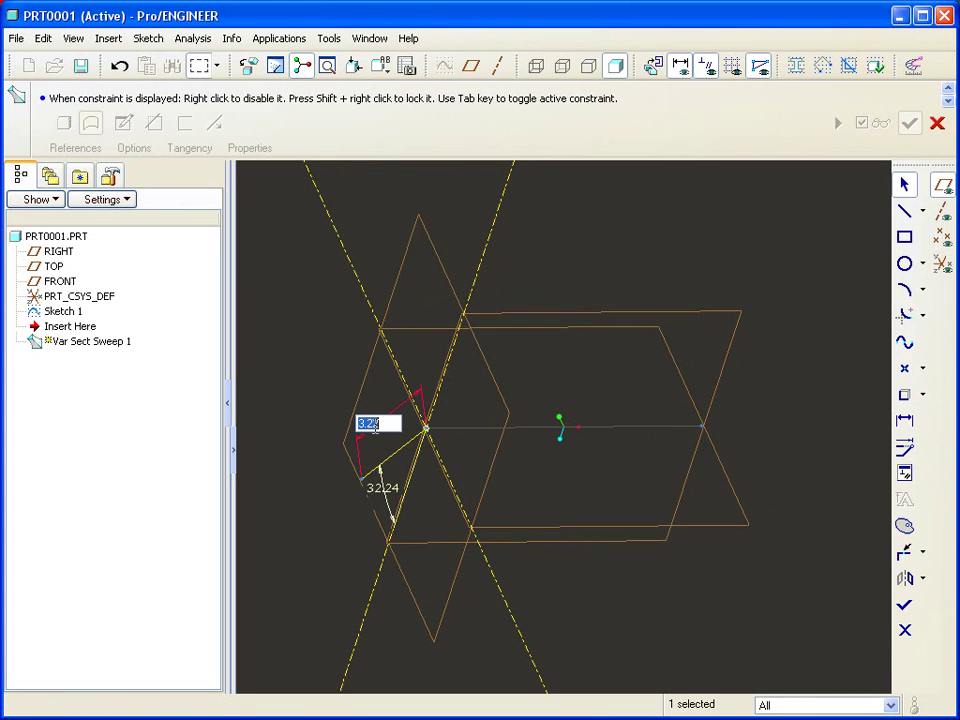
pyautogui.write('10')
pyautogui.press('Return')
pyautogui.scroll(-3, 477, 484)
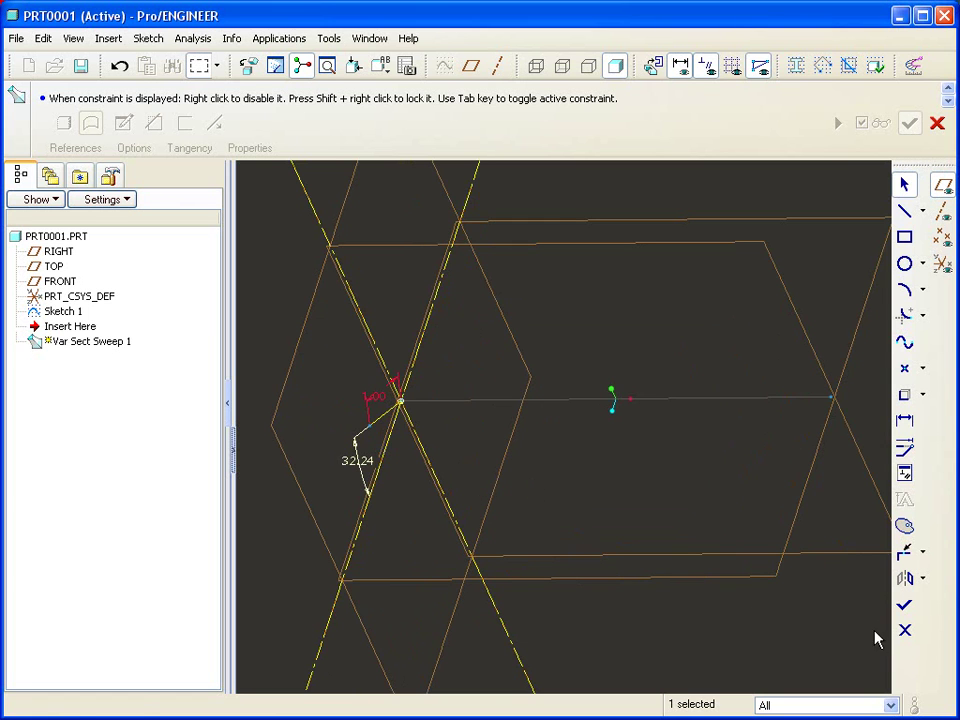
pyautogui.click(904, 604)
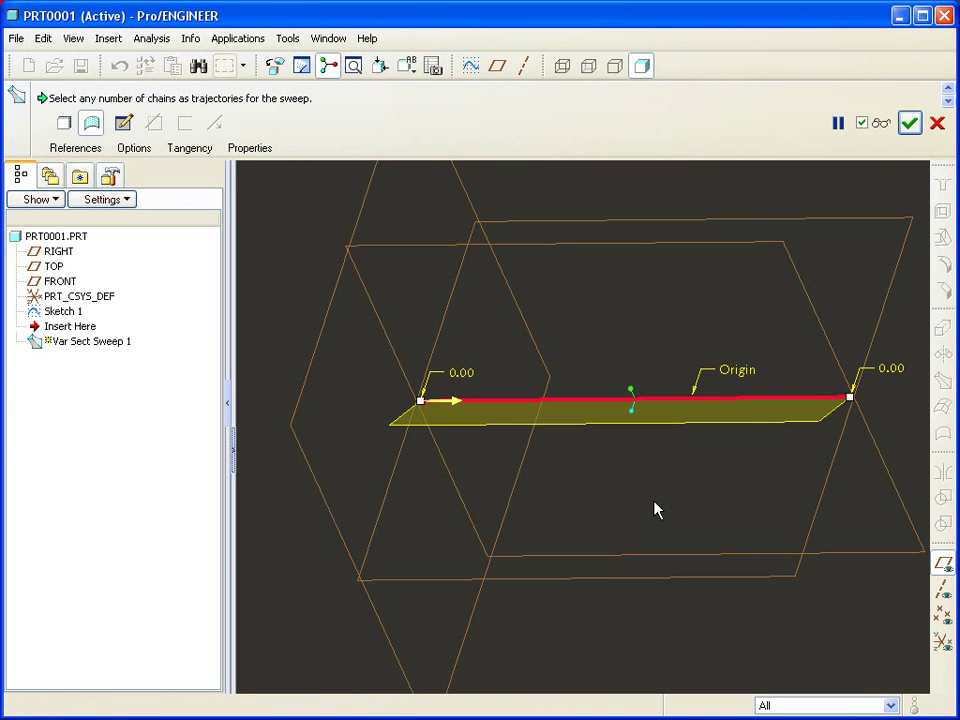
# Reopen the sweep's section sketch, drive the angle dimension with the relation sd6=30+360*trajpar, and accept the section.
pyautogui.moveTo(636, 491)
pyautogui.mouseDown(button='middle')
pyautogui.moveTo(611, 454)
pyautogui.moveTo(596, 456)
pyautogui.moveTo(595, 474)
pyautogui.moveTo(609, 474)
pyautogui.mouseUp(button='middle')
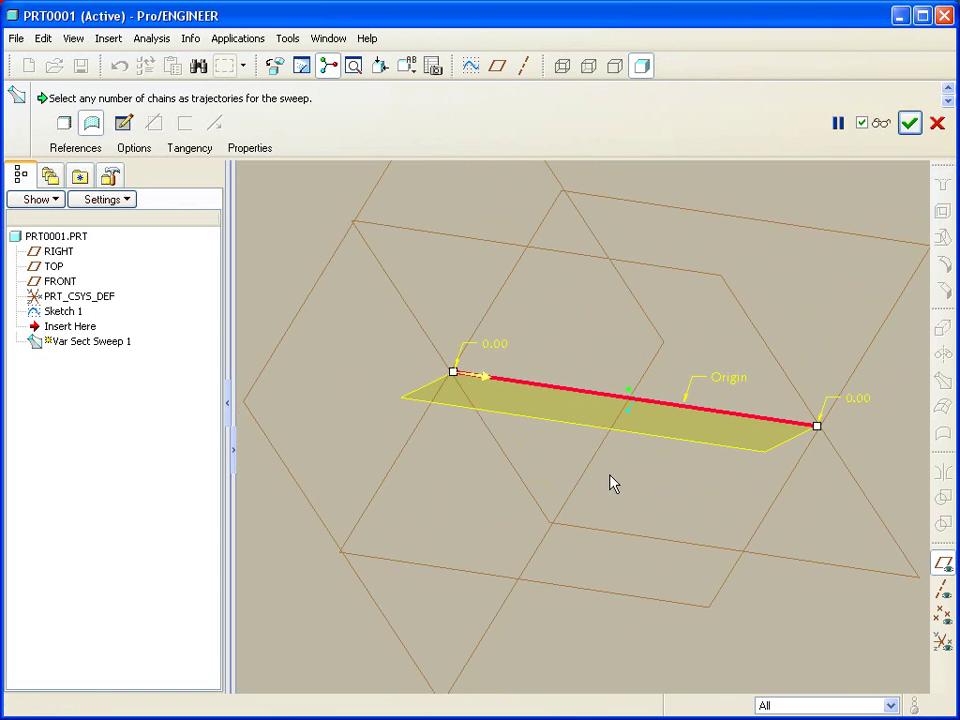
pyautogui.rightClick(519, 456)
pyautogui.click(584, 619)
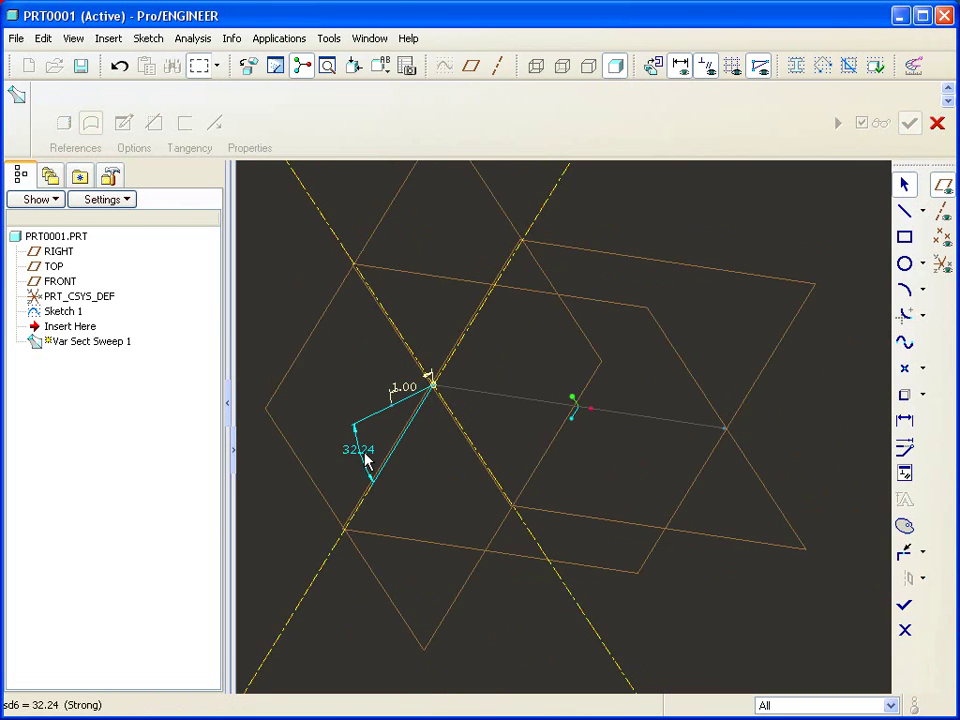
pyautogui.click(330, 39)
pyautogui.click(345, 60)
pyautogui.click(96, 404)
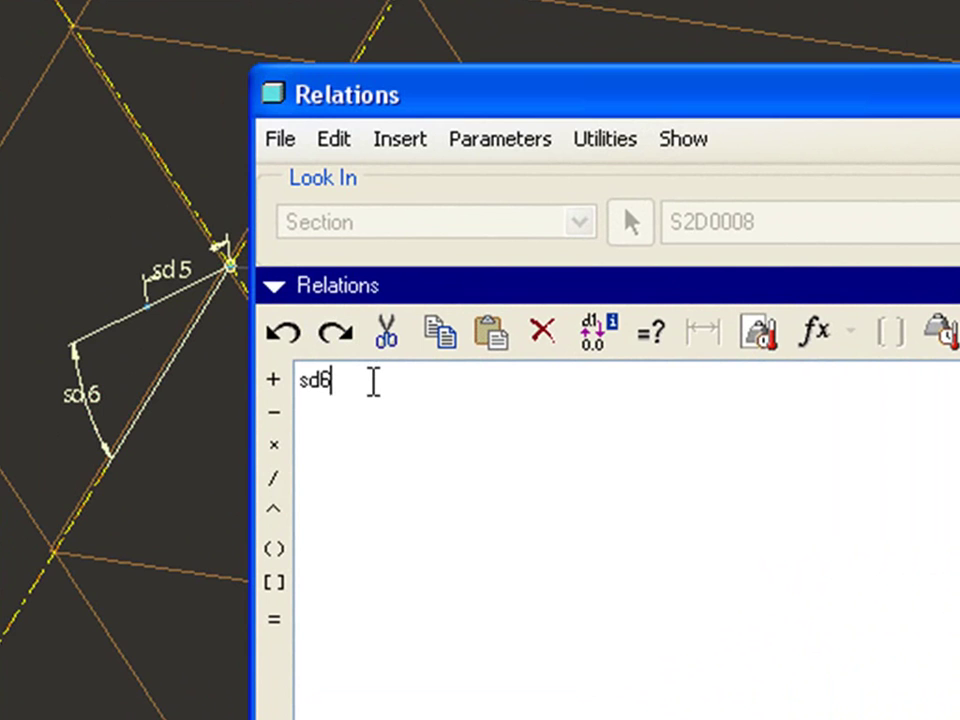
pyautogui.write('=30+360')
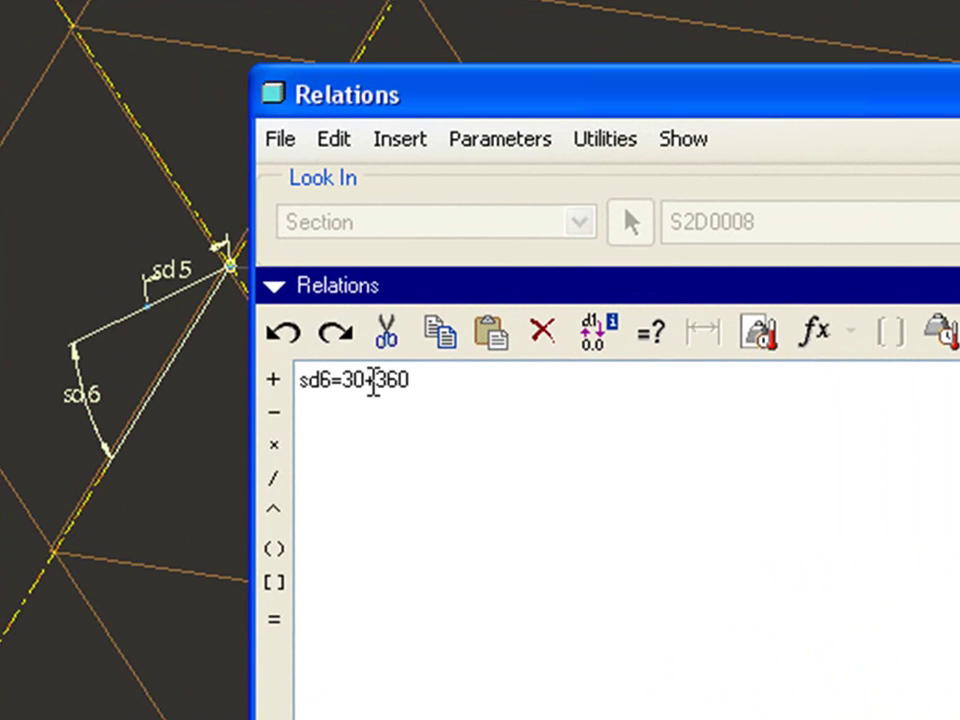
pyautogui.write('*trajpar')
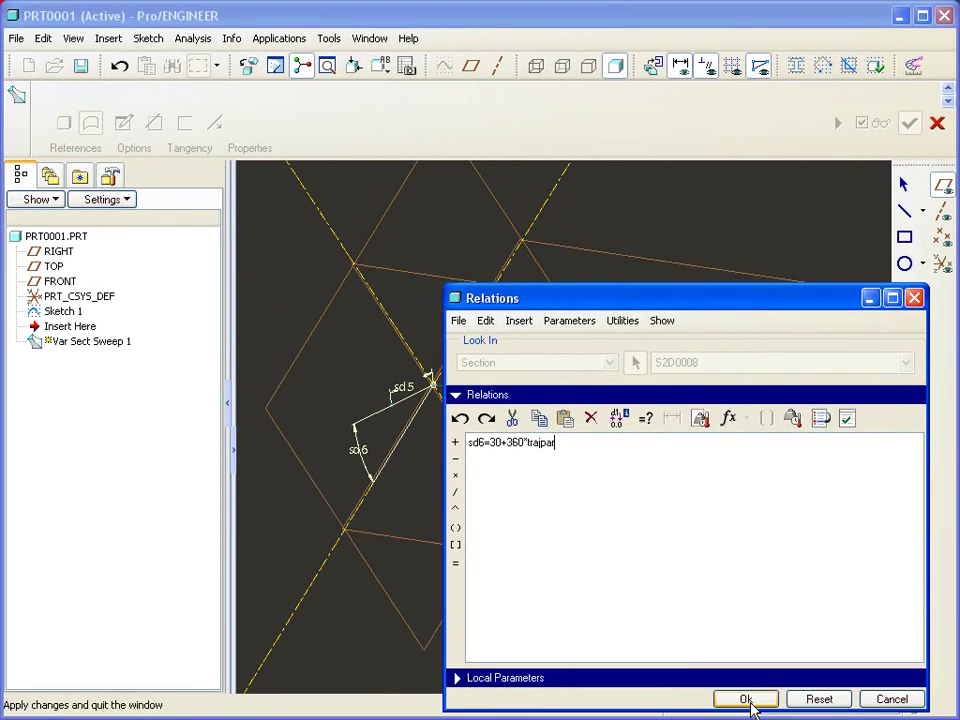
pyautogui.click(745, 699)
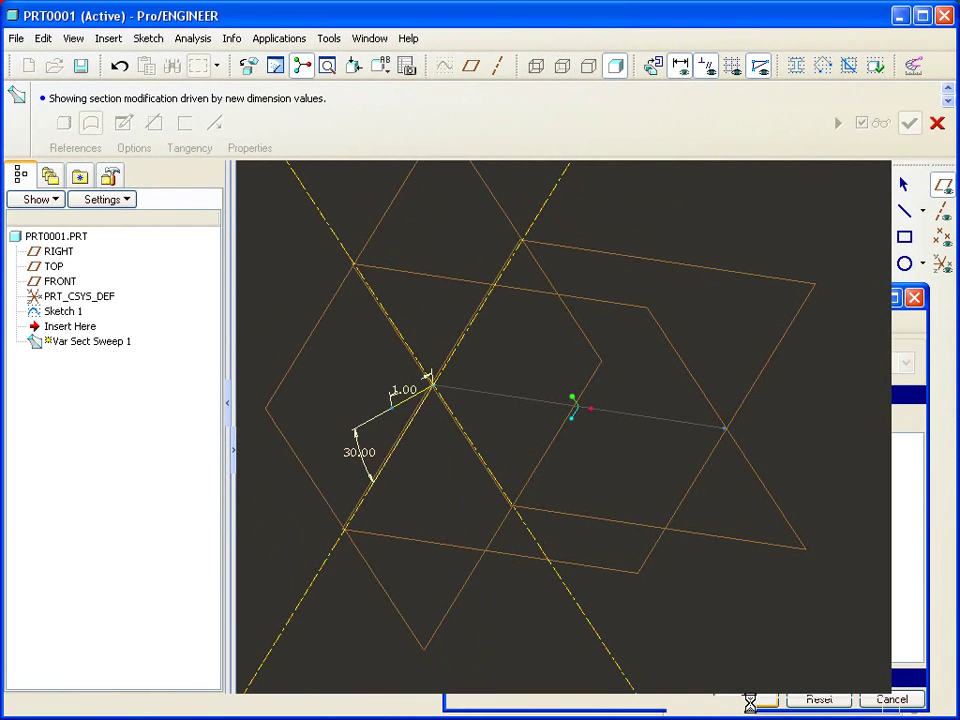
pyautogui.click(904, 604)
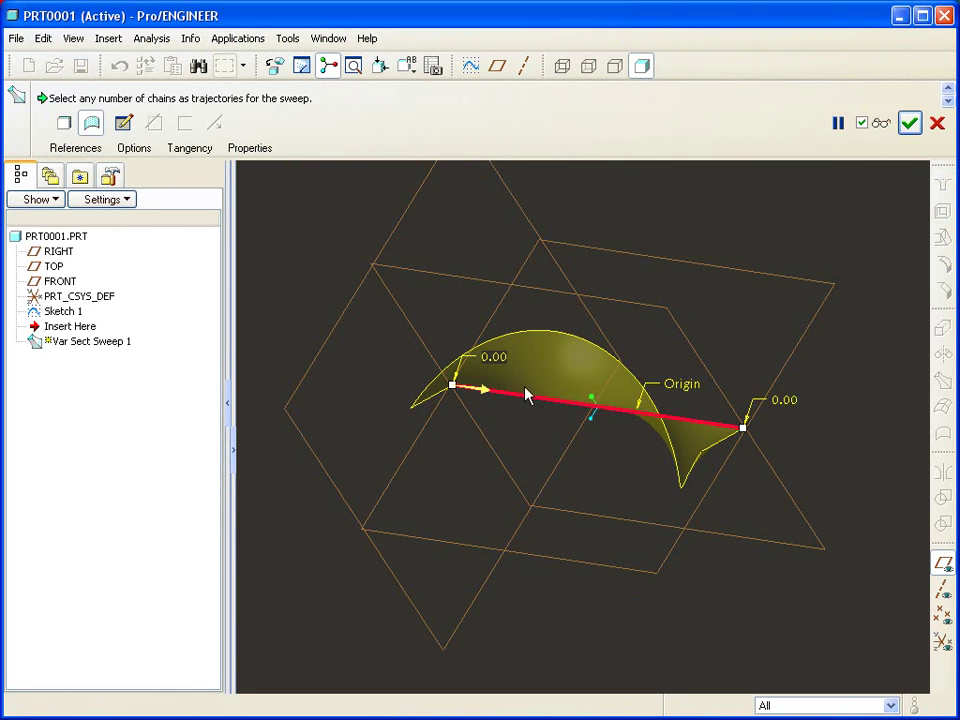
# Change the section's angle relation to sd6=360*trajpar*5.5 and complete the surface sweep.
pyautogui.click(287, 38)
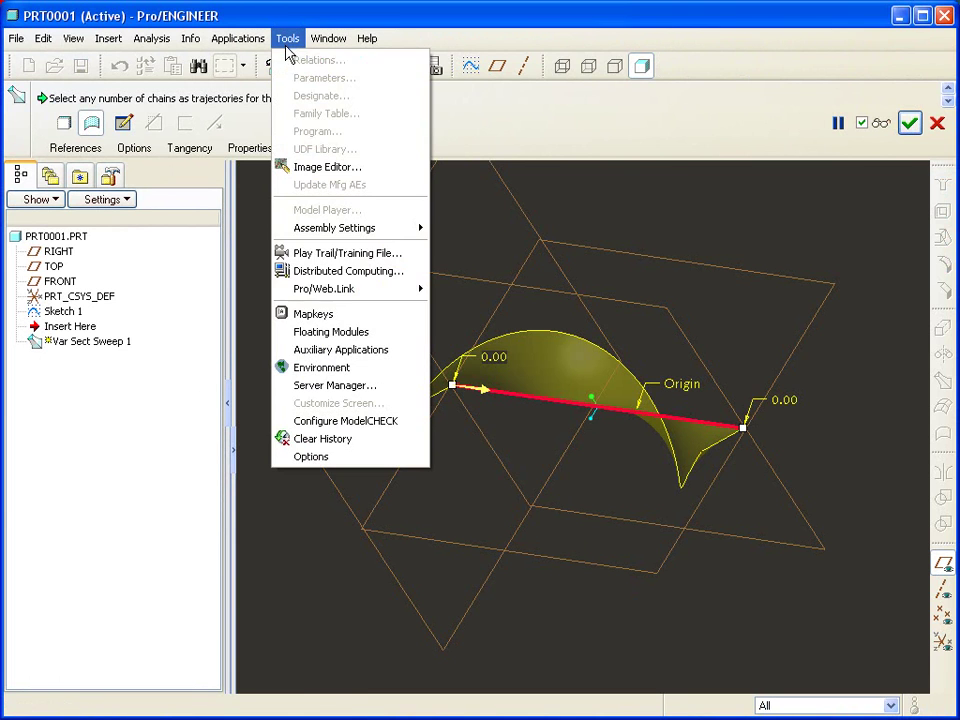
pyautogui.click(615, 235)
pyautogui.rightClick(621, 236)
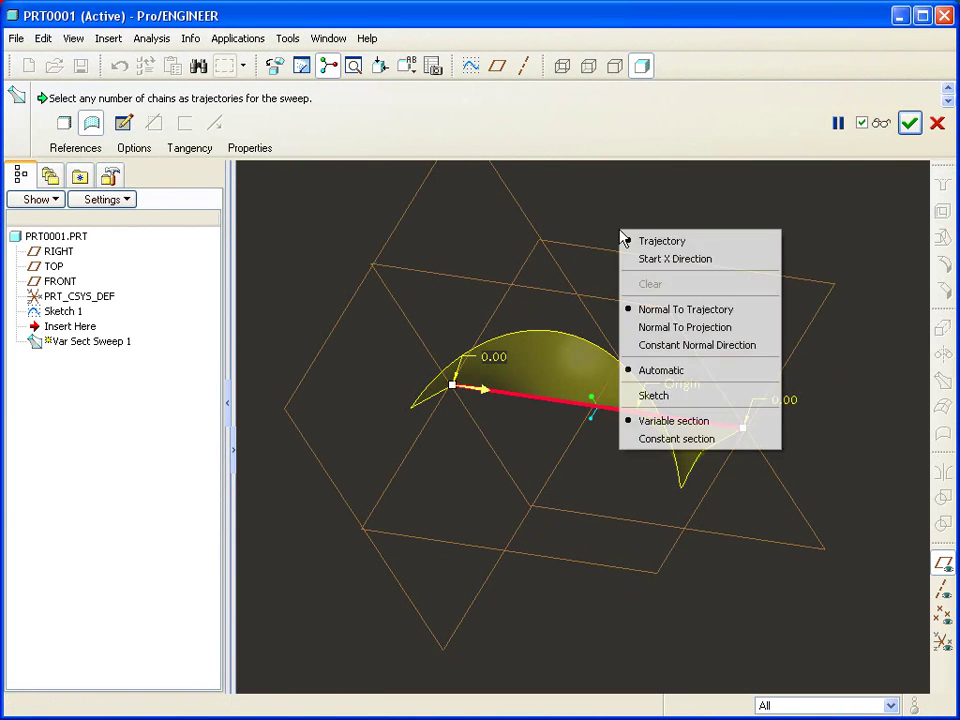
pyautogui.click(671, 397)
pyautogui.click(328, 38)
pyautogui.click(348, 60)
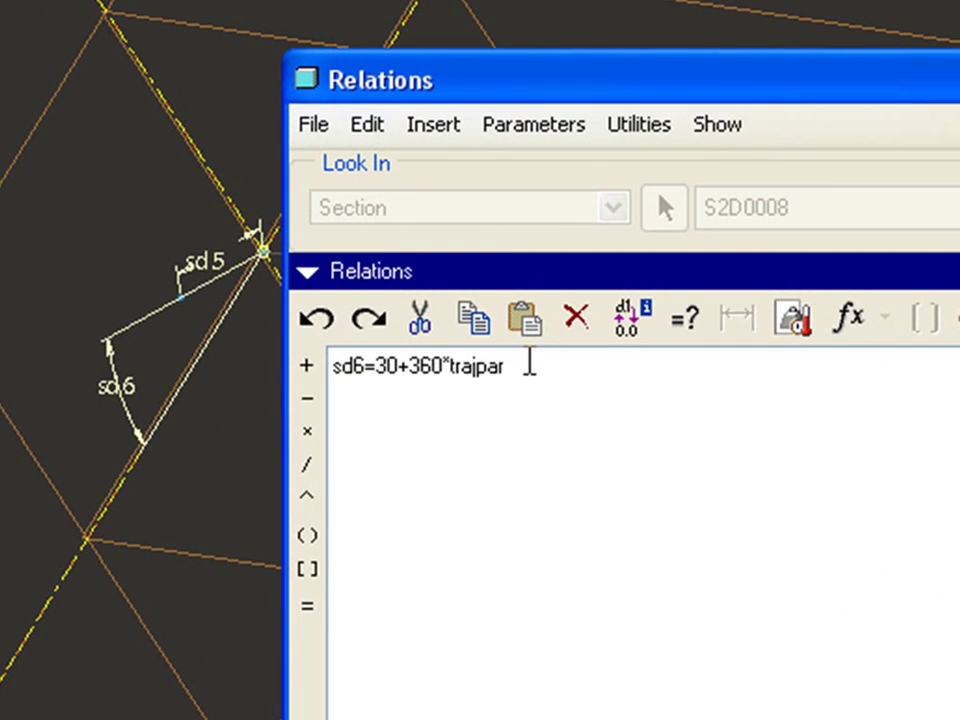
pyautogui.write('*5.5')
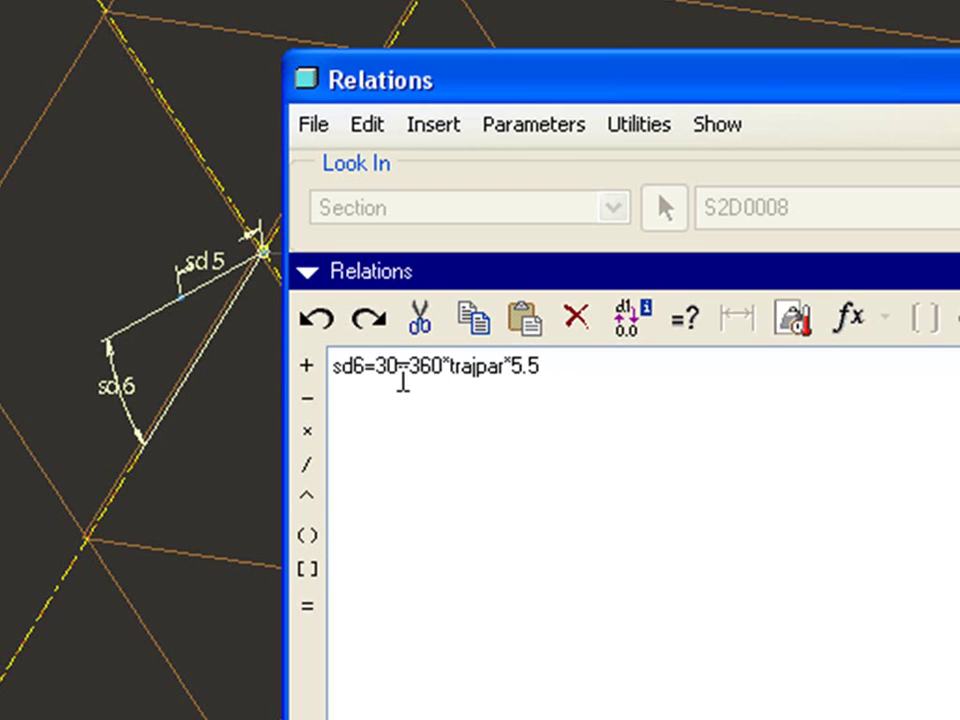
pyautogui.moveTo(409, 373); pyautogui.dragTo(378, 370)
pyautogui.press('Delete')
pyautogui.click(754, 713)
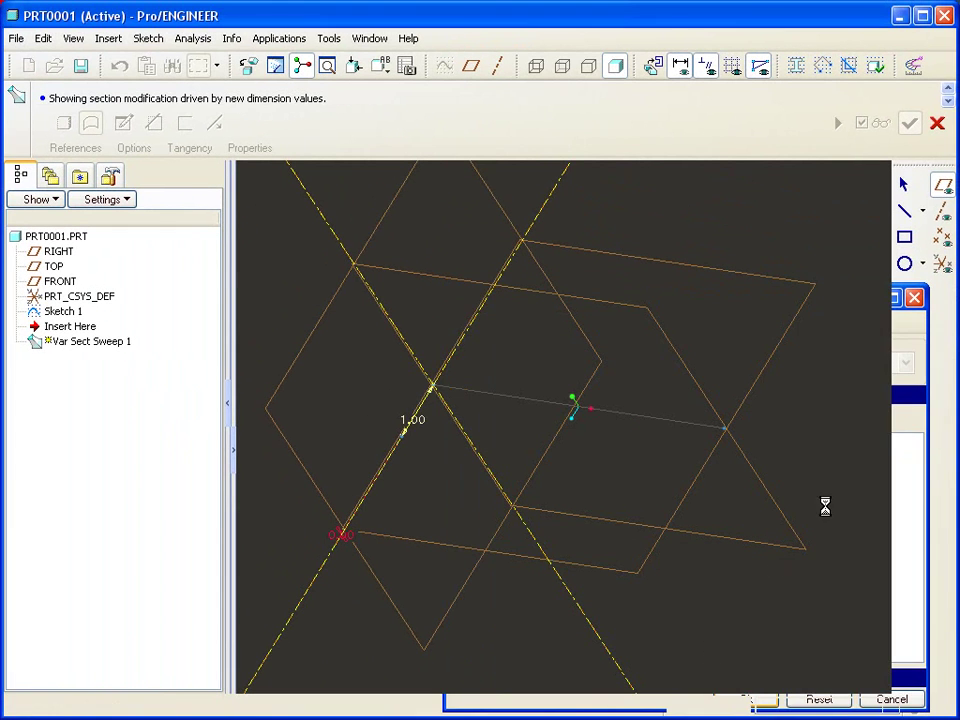
pyautogui.click(906, 606)
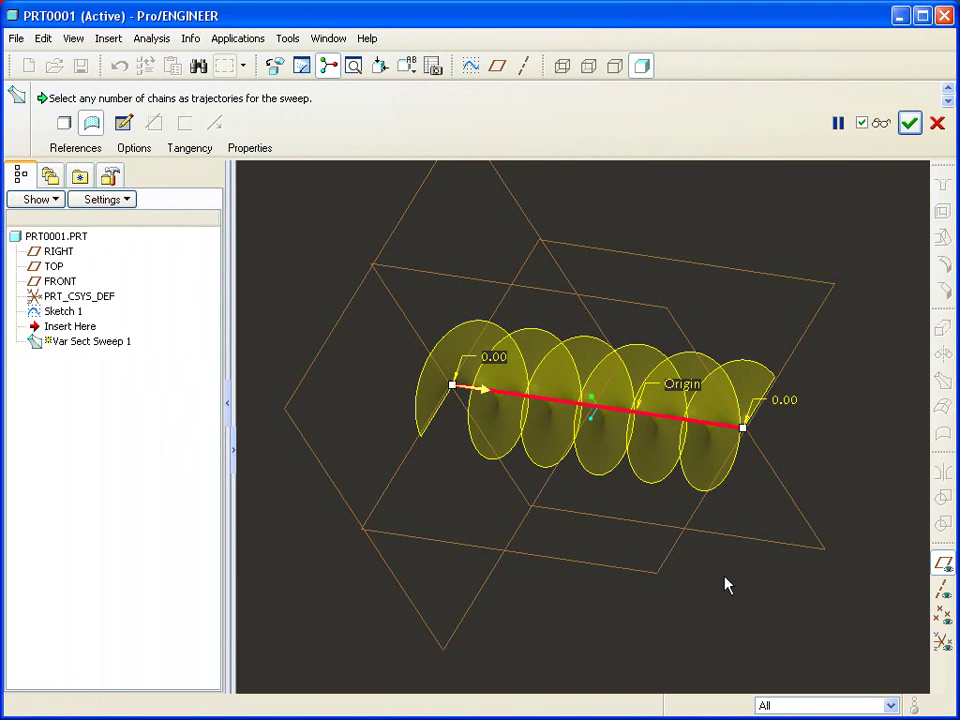
pyautogui.middleClick(727, 586)
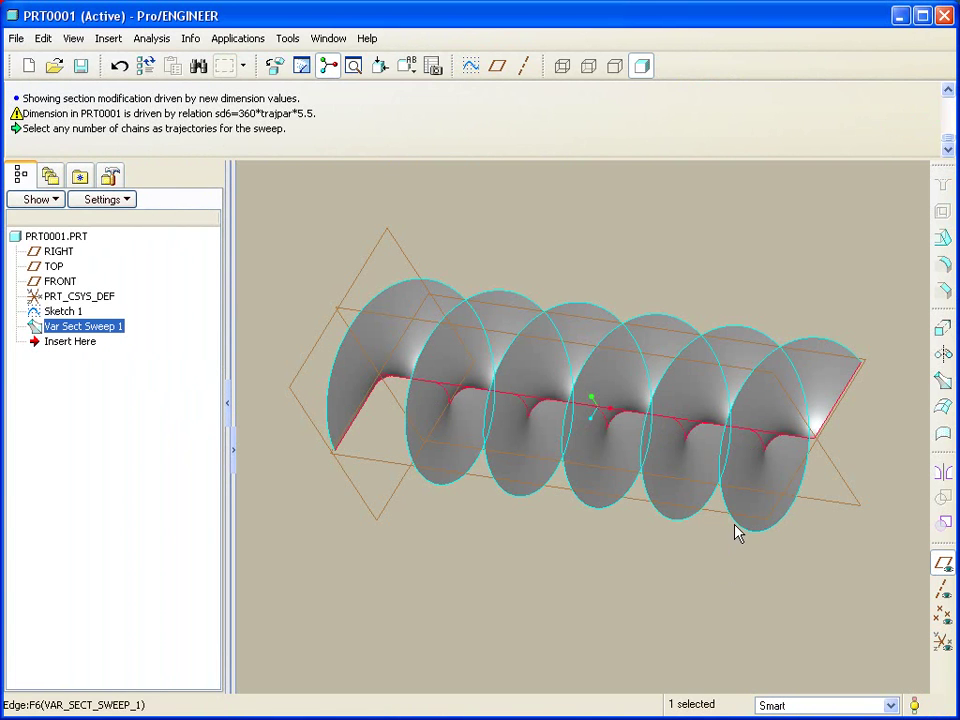
# Start a variable section sweep along the helical surface's outer edge and open its section sketch.
pyautogui.click(735, 531)
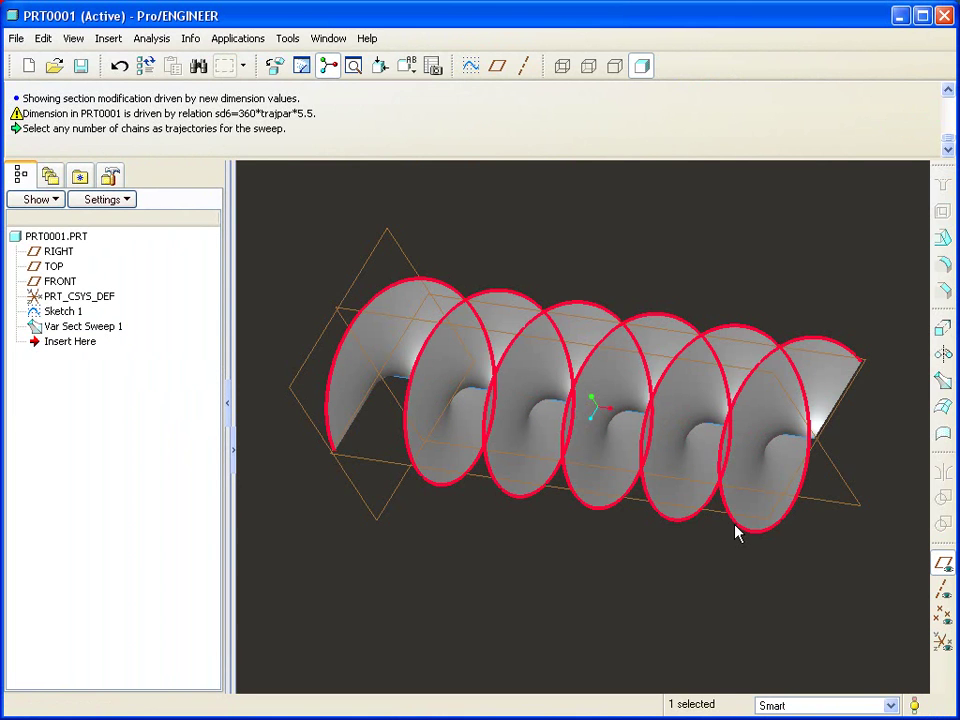
pyautogui.click(942, 380)
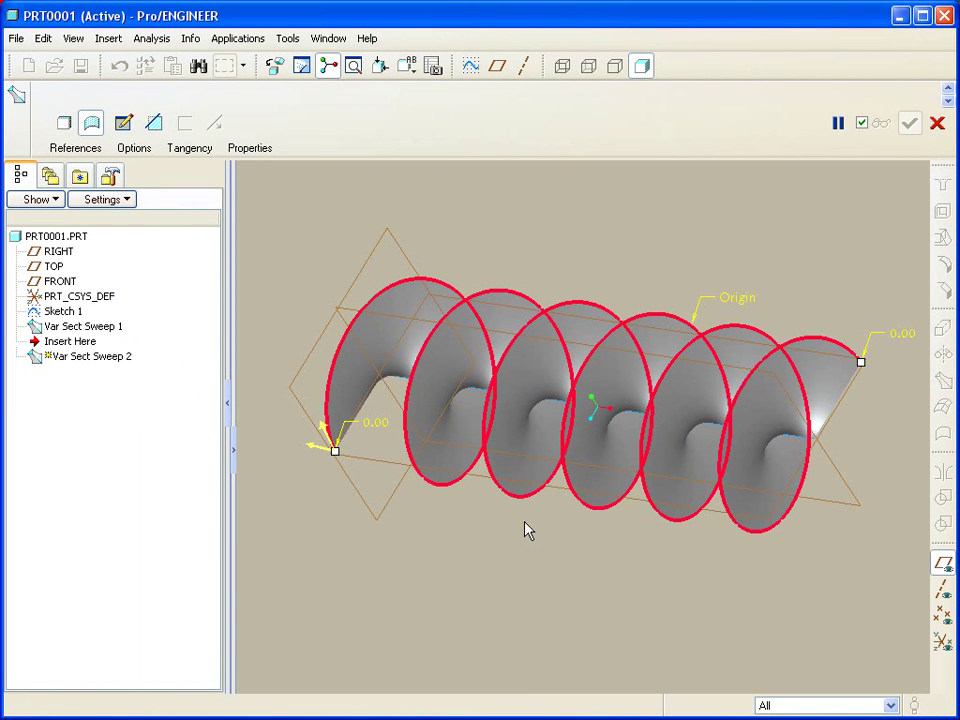
pyautogui.rightClick(363, 540)
pyautogui.click(418, 673)
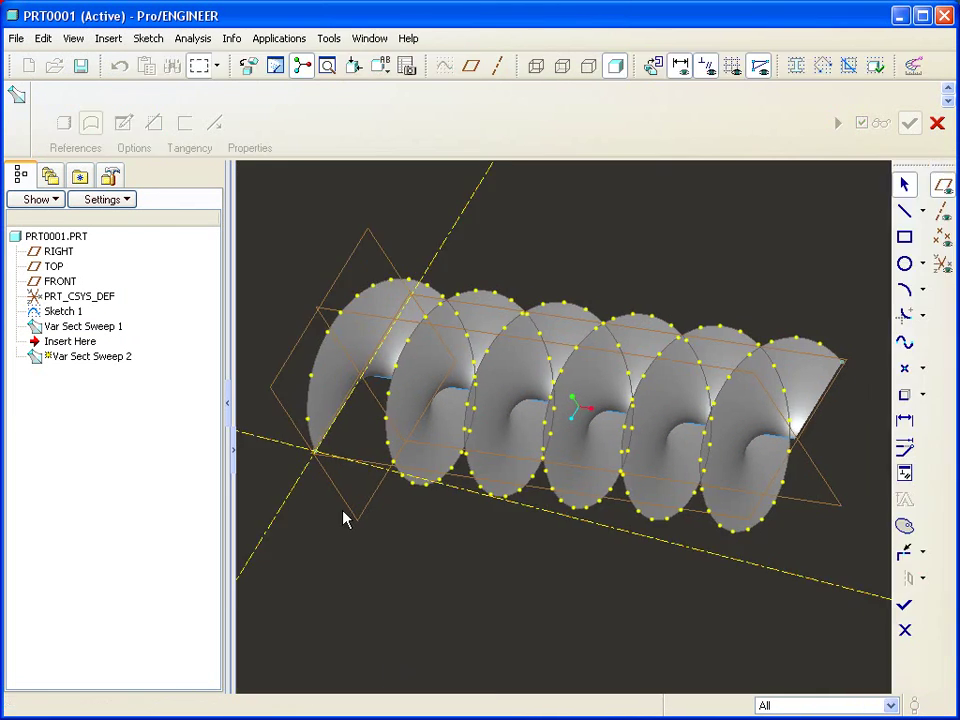
# Sketch a circle about 0.36 in diameter centred on the helical edge's start point and complete the solid sweep.
pyautogui.rightClick(326, 474)
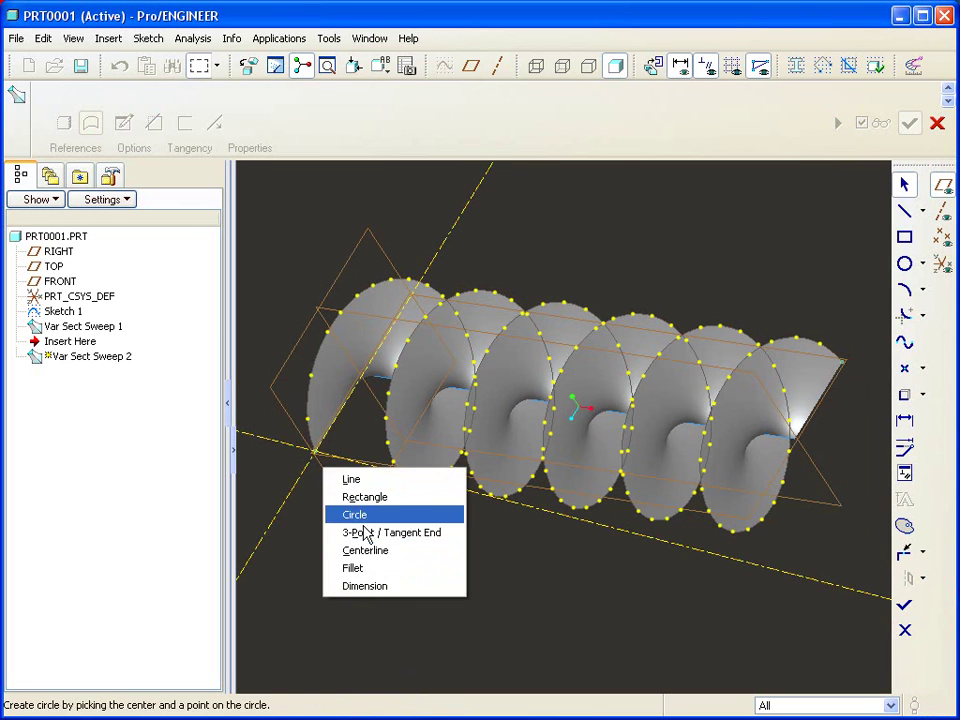
pyautogui.click(358, 516)
pyautogui.click(316, 452)
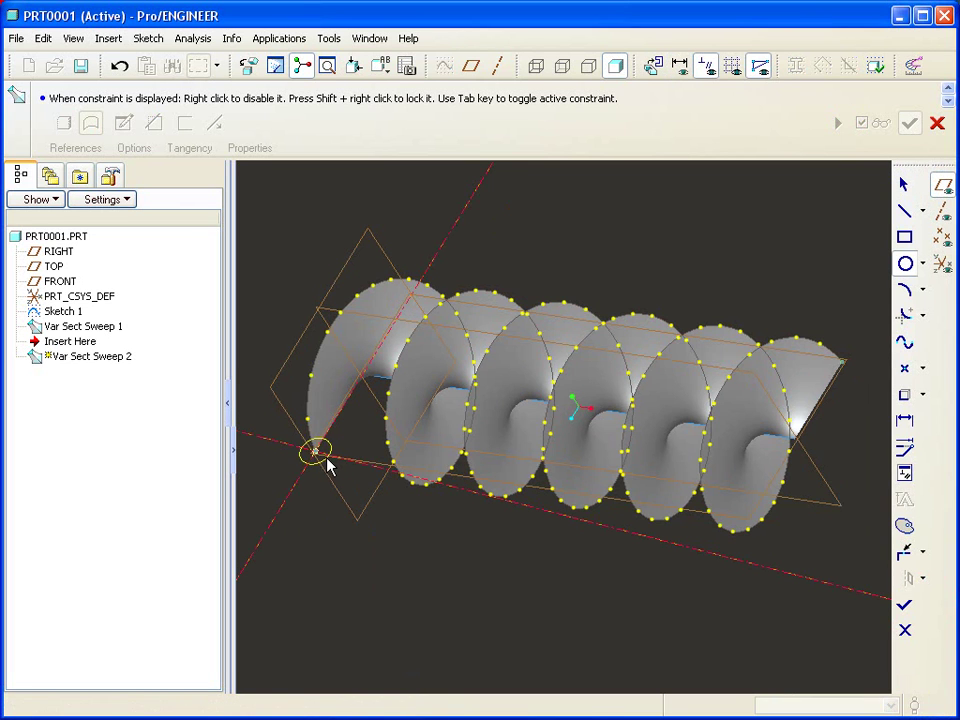
pyautogui.middleClick(336, 531)
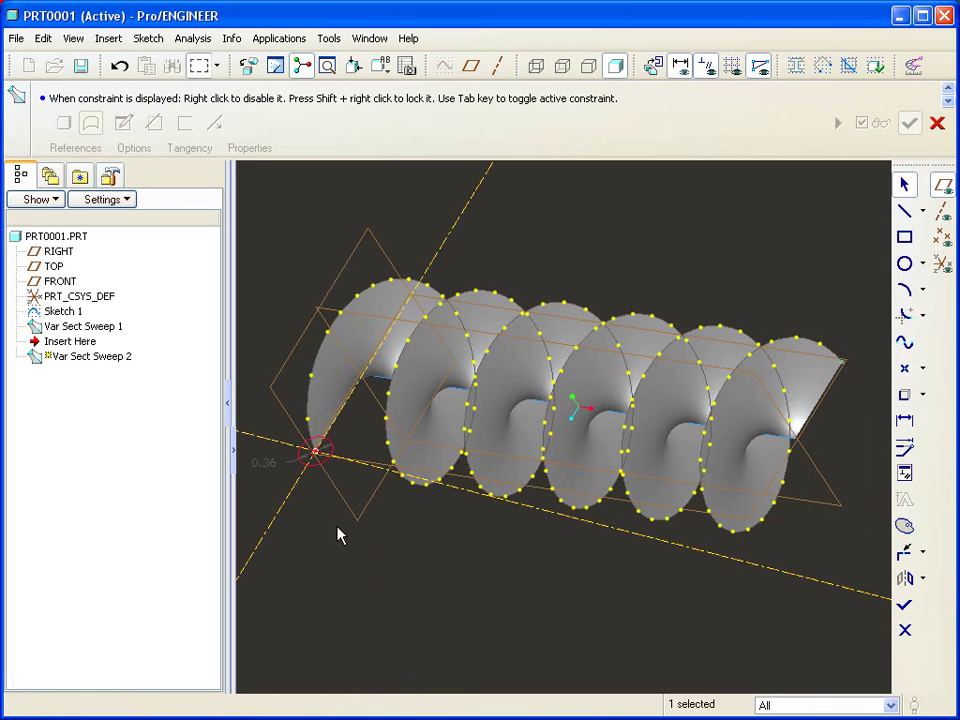
pyautogui.click(905, 605)
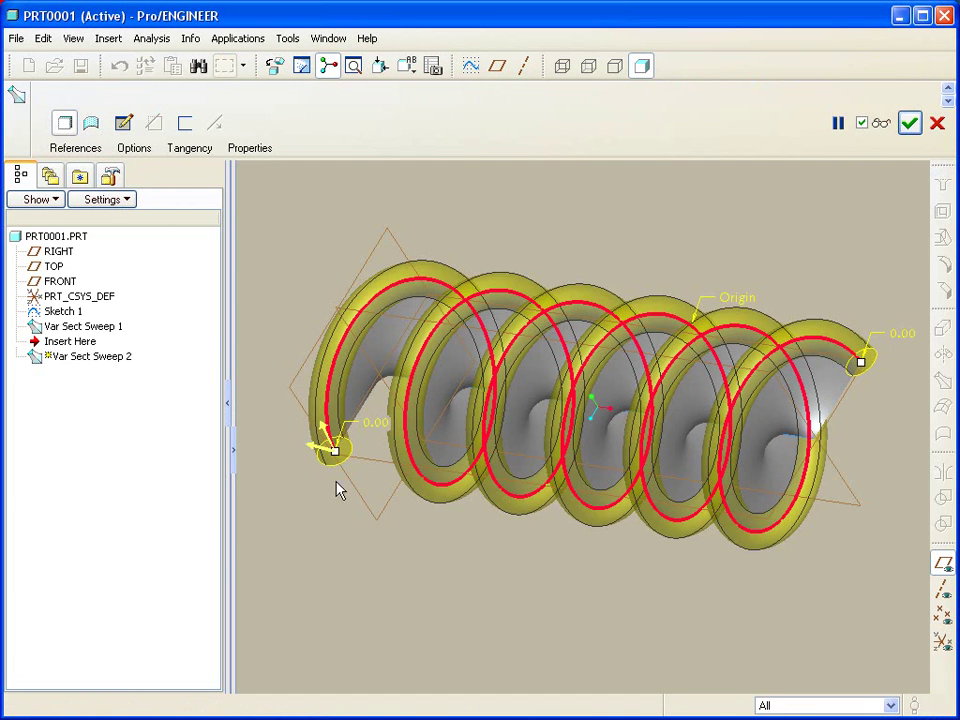
pyautogui.middleClick(373, 510)
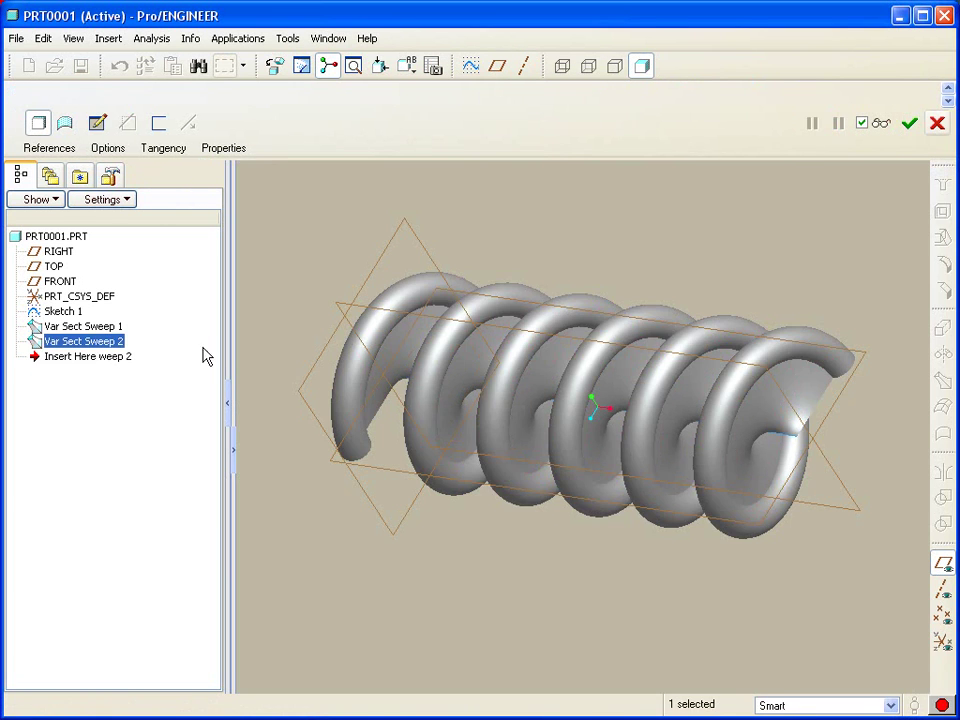
# Hide the first variable section sweep surface and turn off the datum plane display so only the coil remains.
pyautogui.rightClick(95, 329)
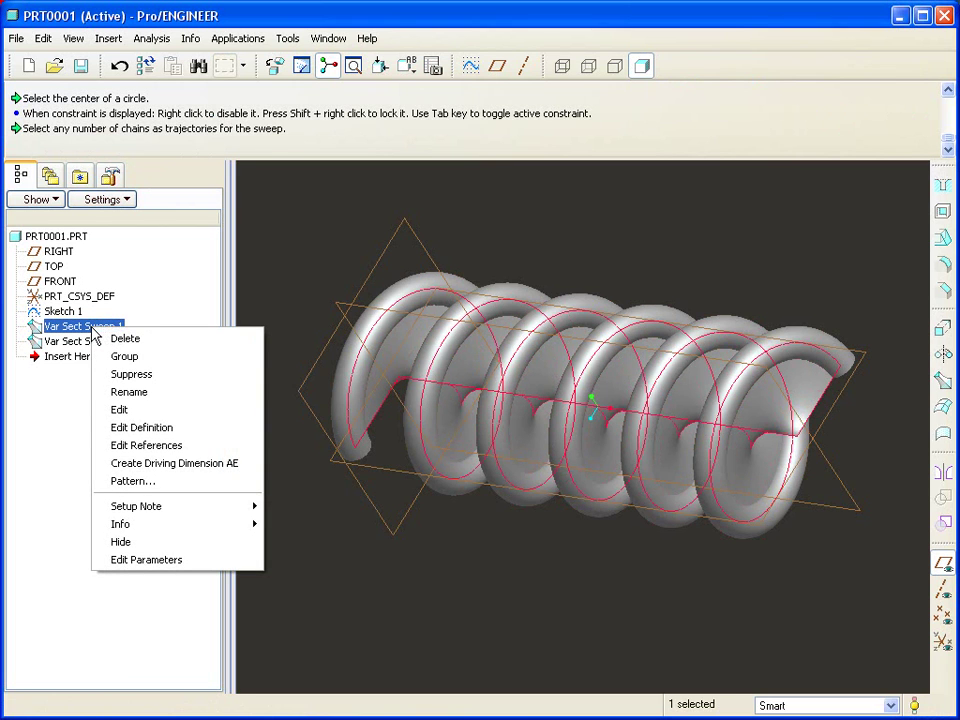
pyautogui.click(128, 541)
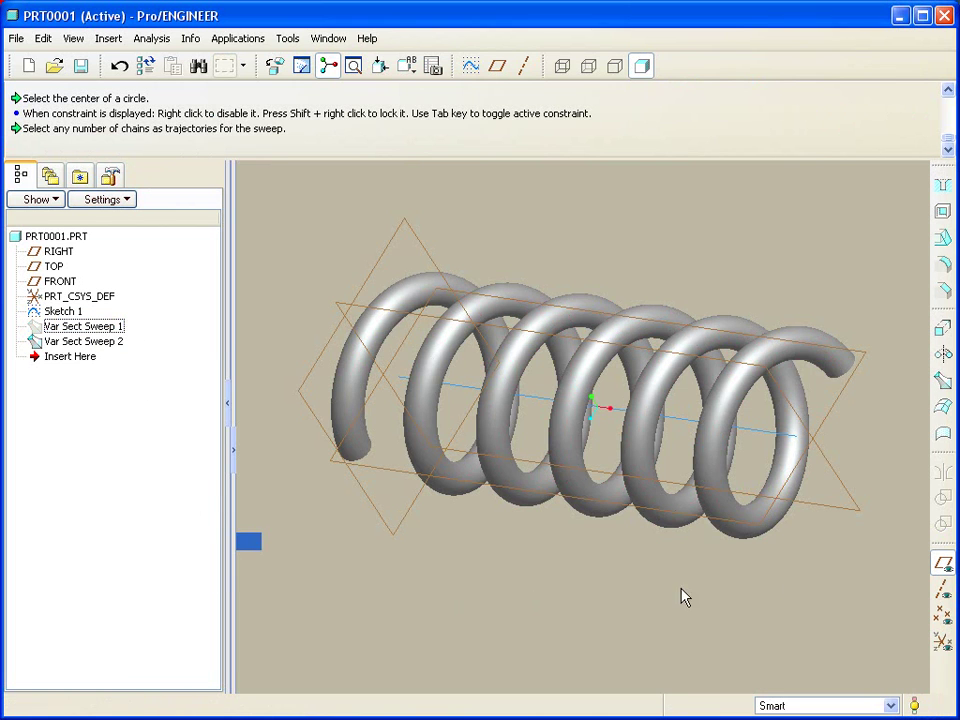
pyautogui.click(932, 567)
pyautogui.moveTo(583, 514); pyautogui.dragTo(560, 522, button='middle')
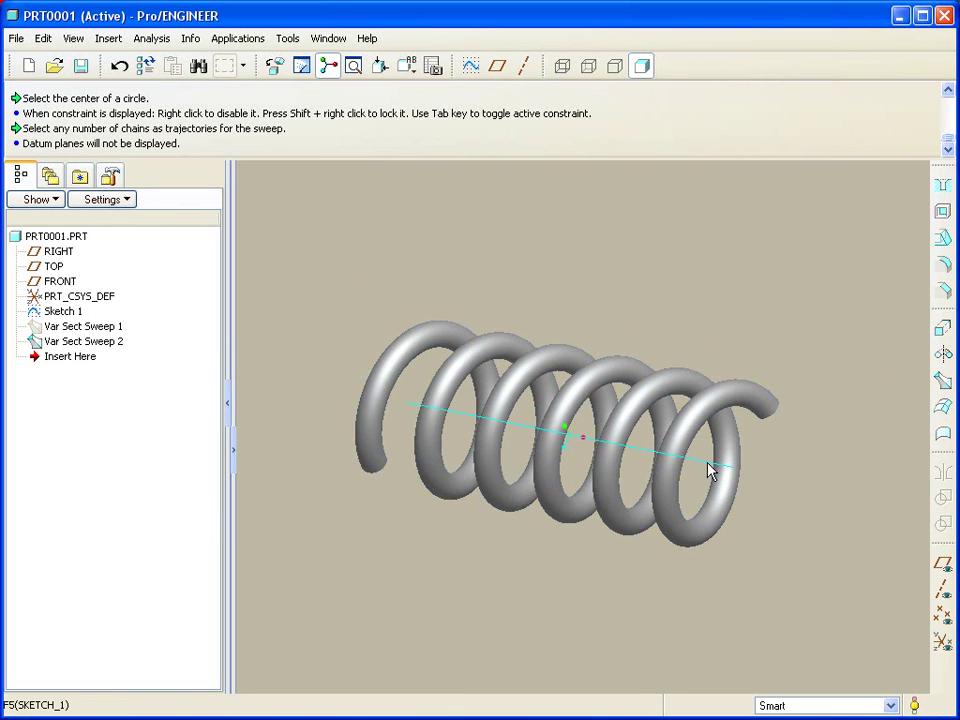
# Stretch the coil's trajectory line by its endpoint to about 8.09, lengthen it to about 10.59, and shorten it again.
pyautogui.doubleClick(708, 471)
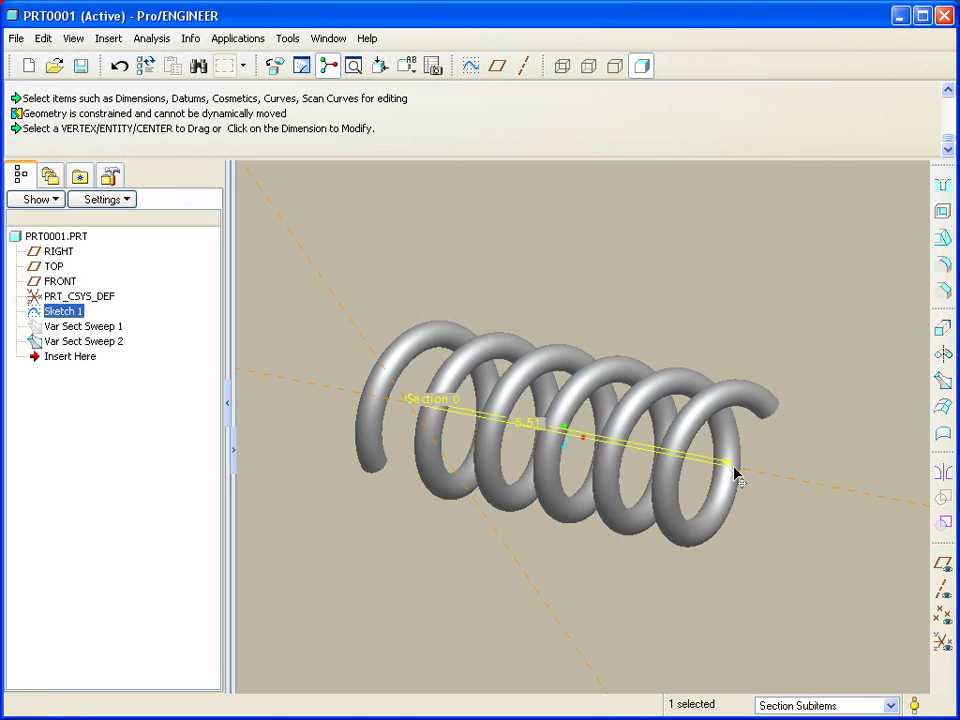
pyautogui.moveTo(733, 472)
pyautogui.mouseDown()
pyautogui.moveTo(851, 504)
pyautogui.moveTo(911, 536)
pyautogui.mouseUp()
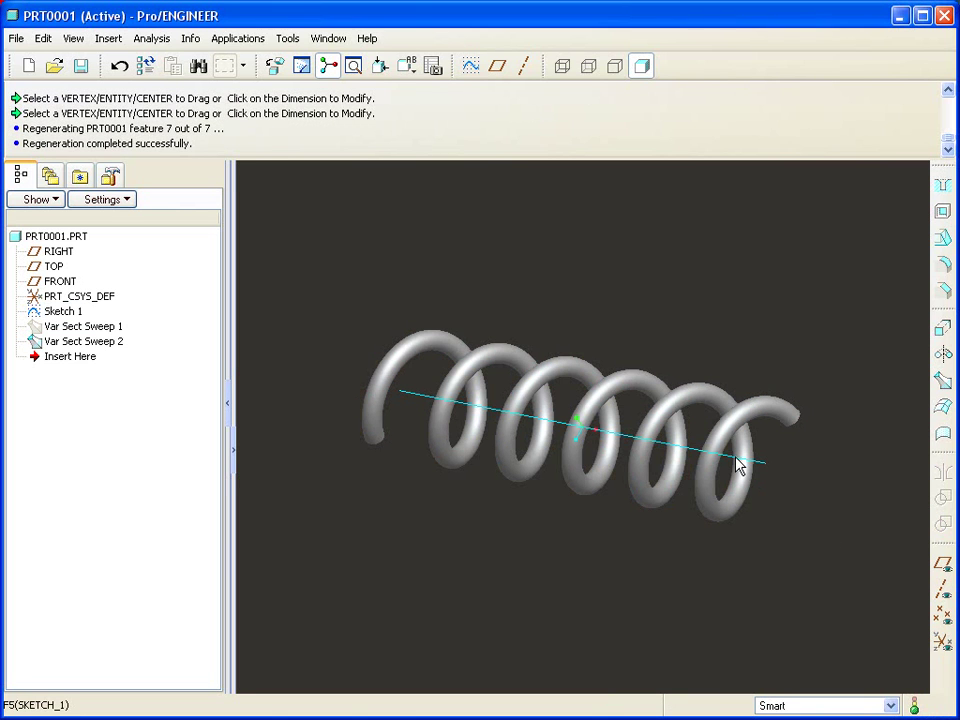
pyautogui.doubleClick(737, 465)
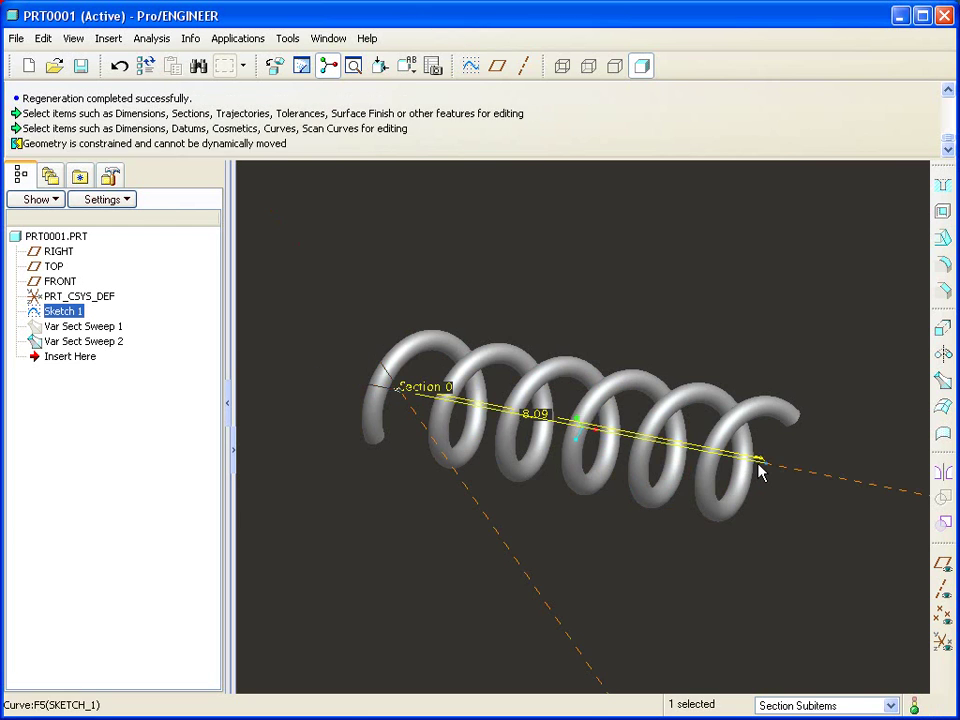
pyautogui.click(760, 470)
pyautogui.moveTo(760, 470); pyautogui.dragTo(893, 508)
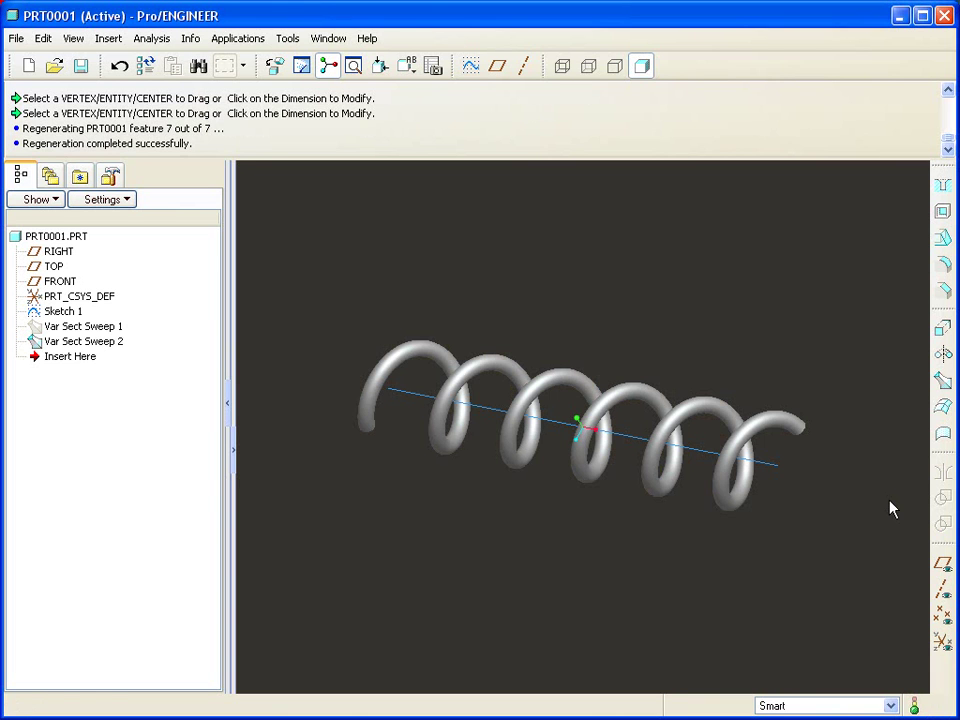
pyautogui.doubleClick(707, 456)
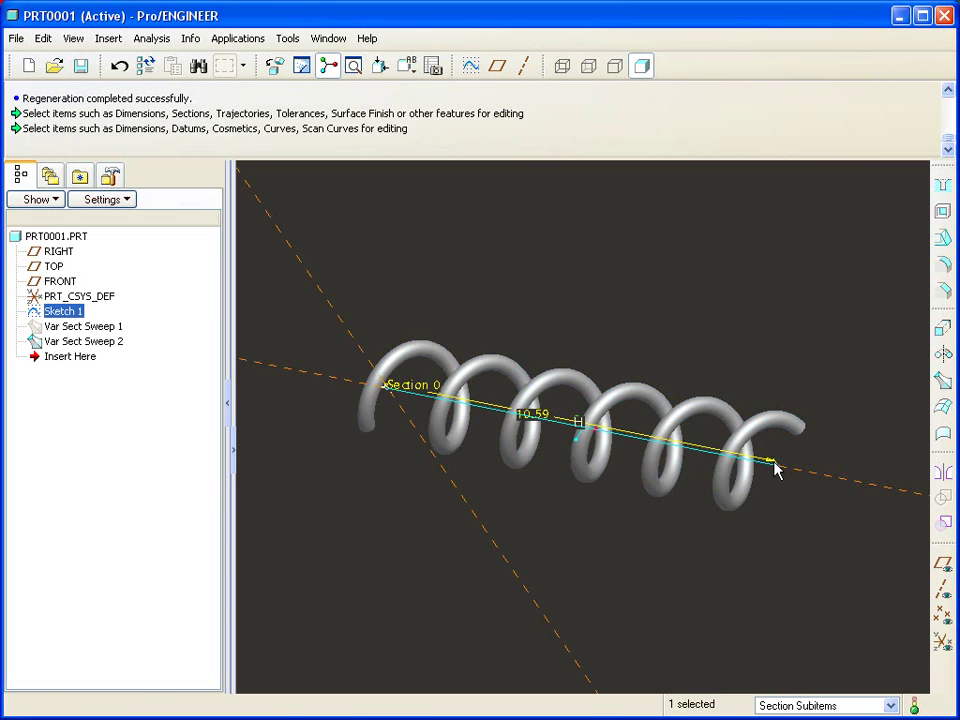
pyautogui.moveTo(767, 467); pyautogui.dragTo(601, 445)
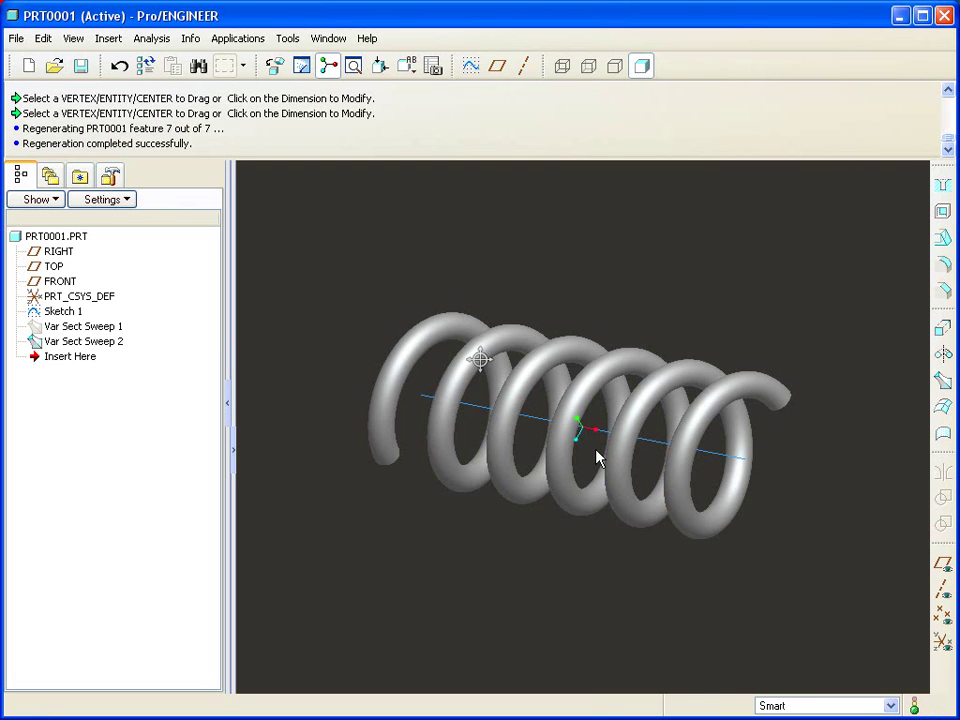
# Create a datum graph feature named turn and open its sketch.
pyautogui.click(110, 38)
pyautogui.moveTo(180, 345)
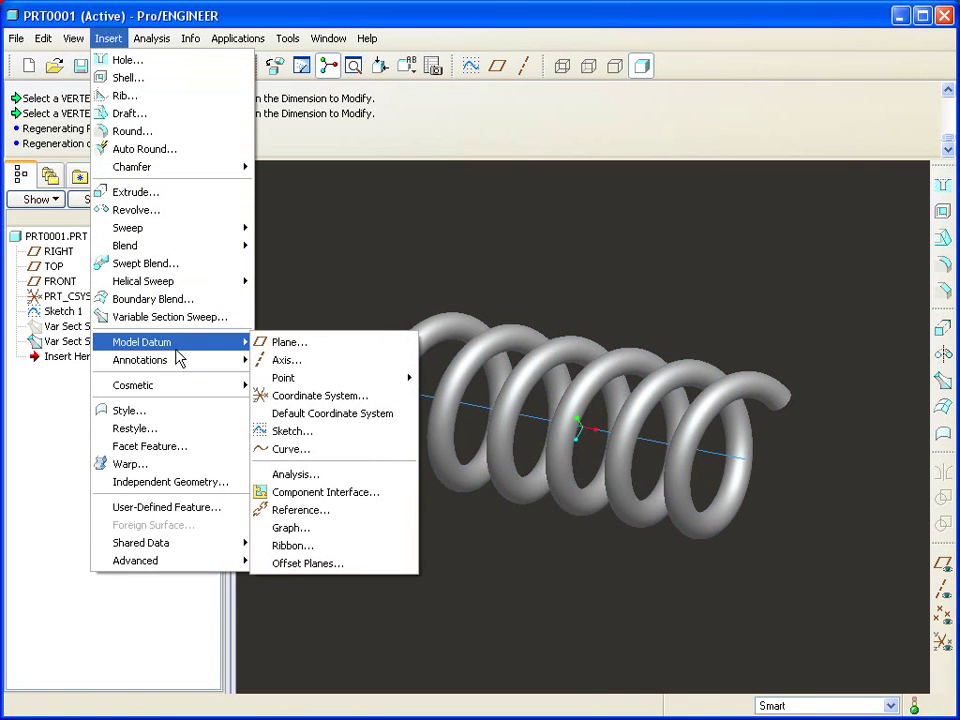
pyautogui.click(328, 528)
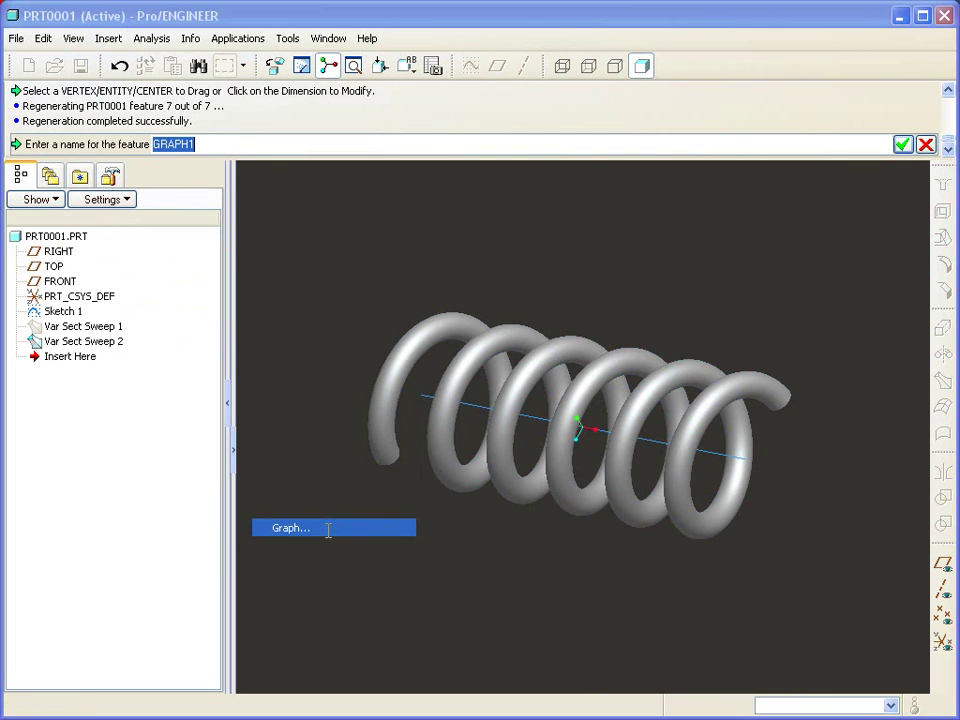
pyautogui.write('t')
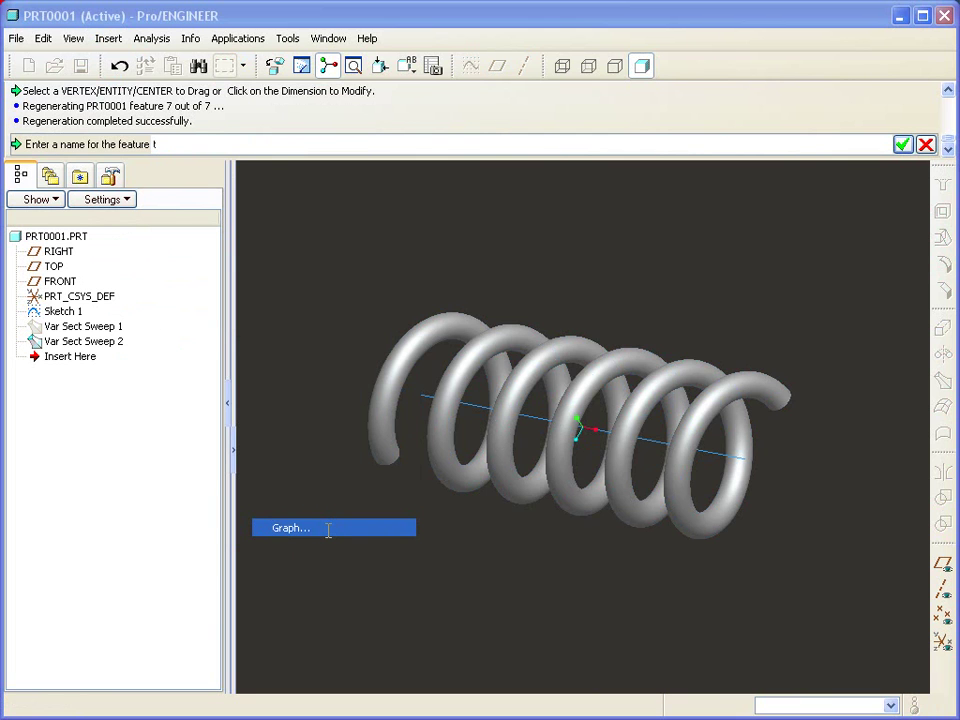
pyautogui.write('urn')
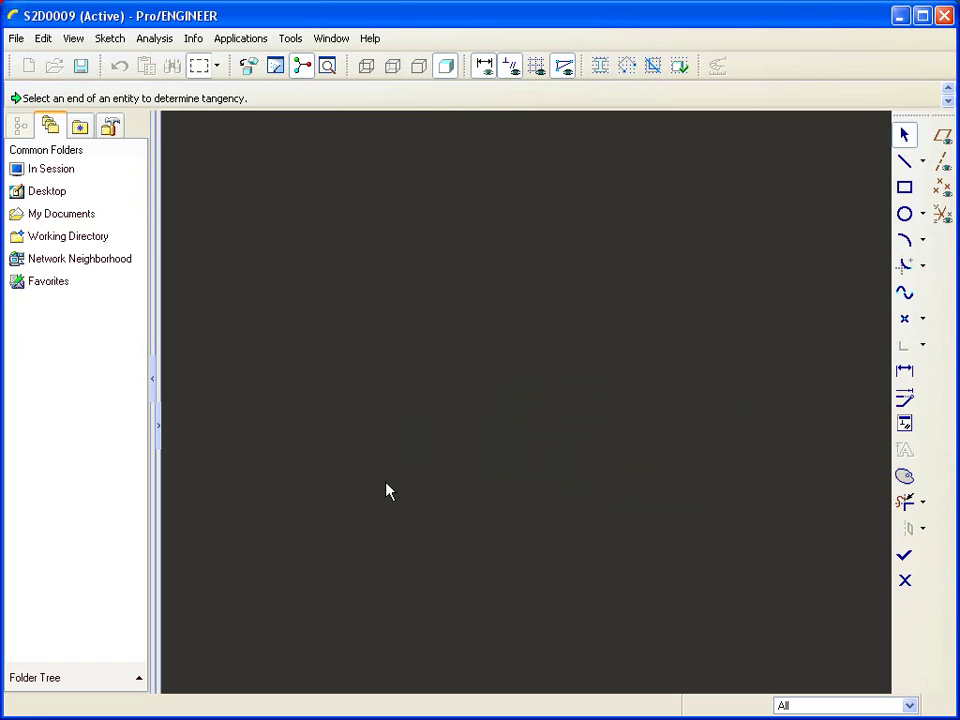
# Sketch a single diagonal line rising from lower left to upper right as the middle of the graph.
pyautogui.rightClick(386, 489)
pyautogui.click(395, 493)
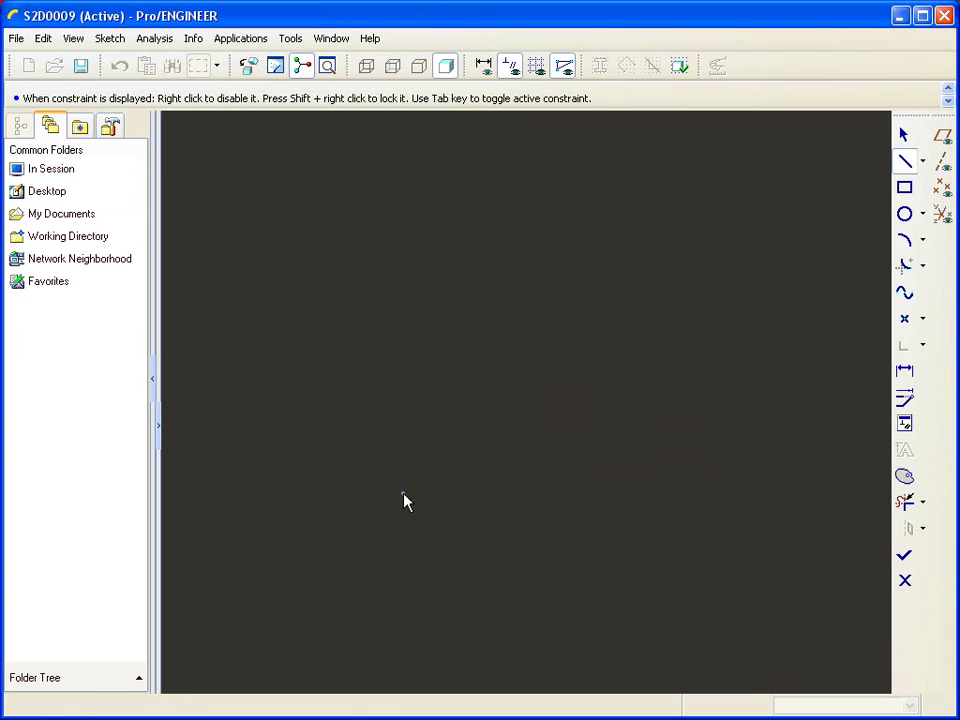
pyautogui.click(589, 321)
pyautogui.middleClick(652, 381)
# Add a tangent arc of equal radius, about 4.33, at each end of the diagonal line to form an S-curve.
pyautogui.rightClick(627, 470)
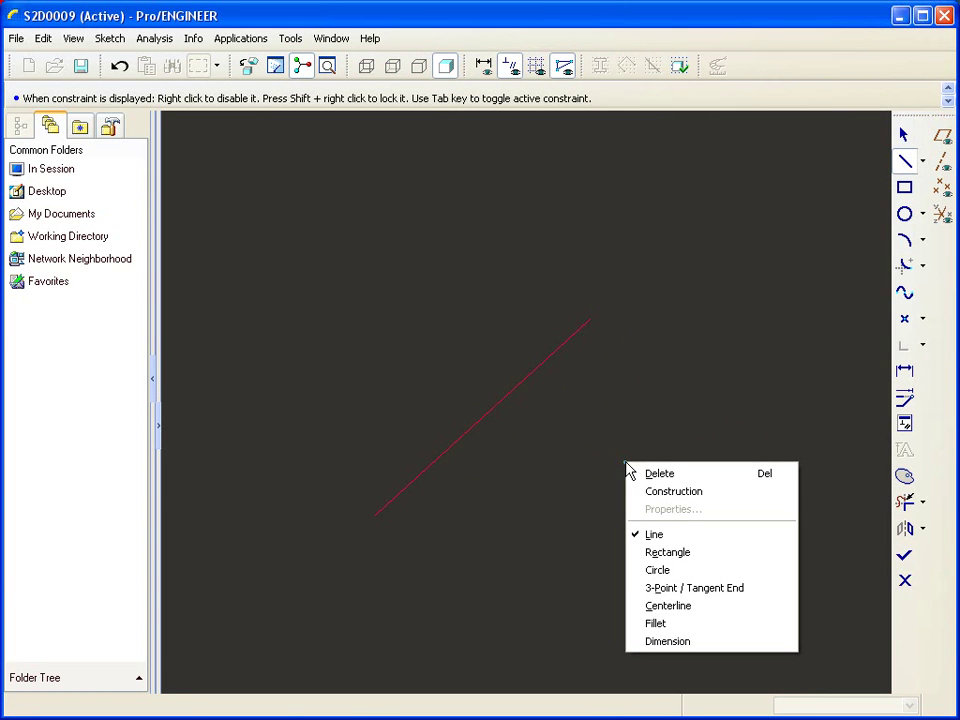
pyautogui.click(680, 588)
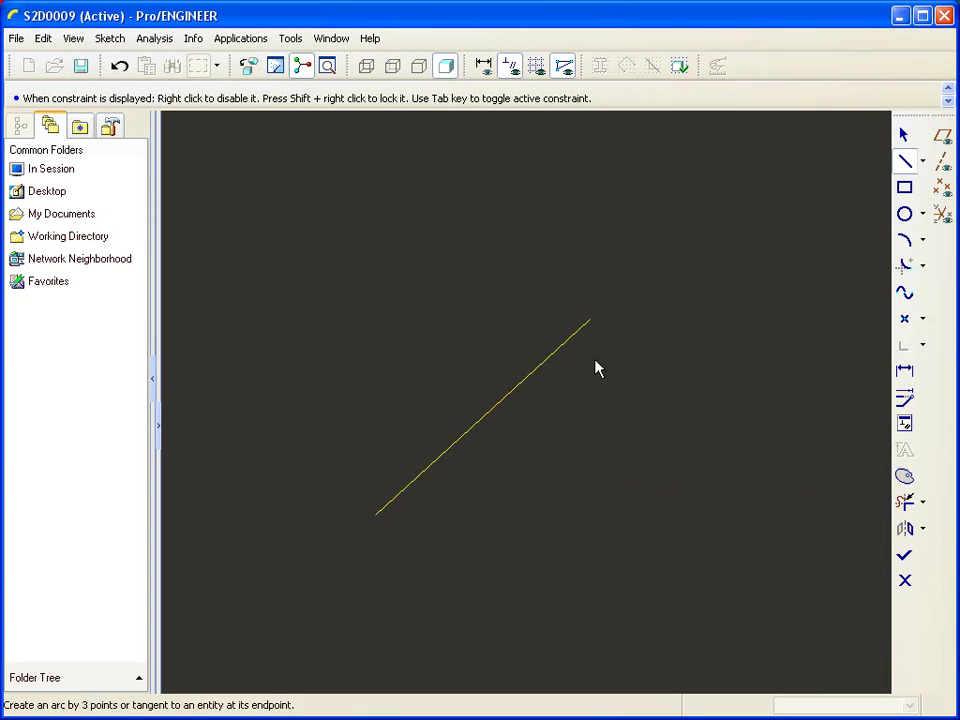
pyautogui.click(594, 332)
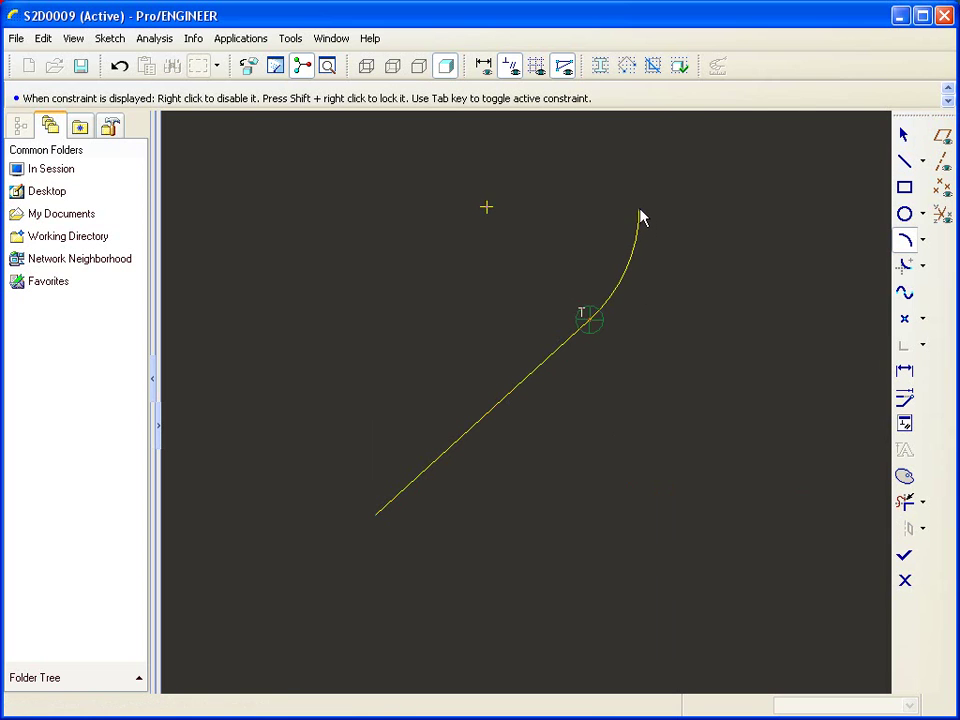
pyautogui.click(638, 212)
pyautogui.click(375, 515)
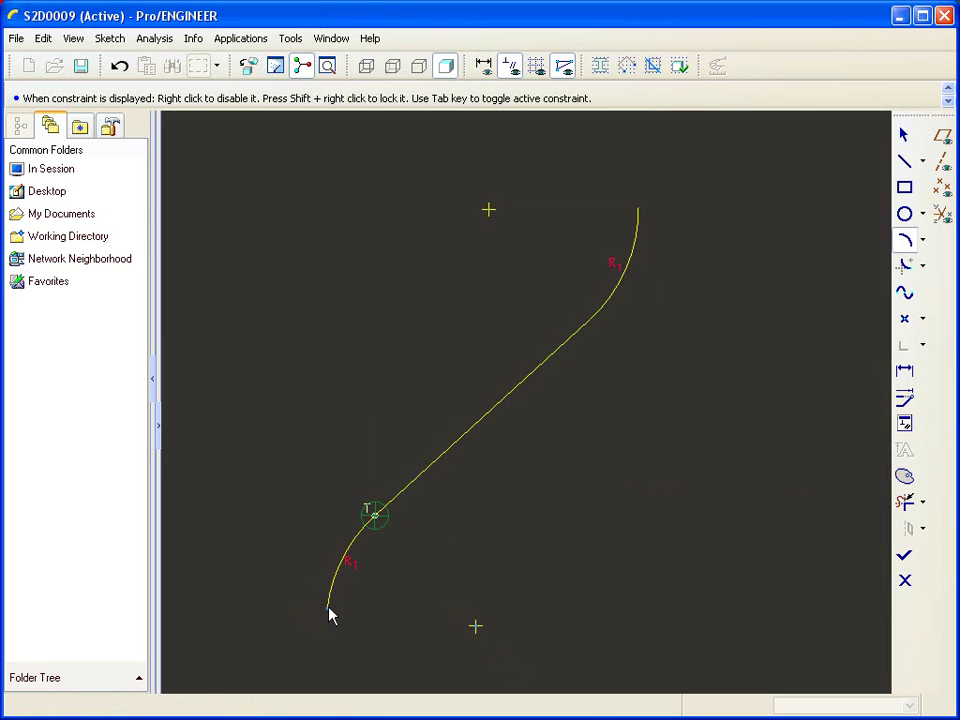
pyautogui.click(328, 610)
# Constrain each arc's outer endpoint to be horizontally aligned with that arc's centre.
pyautogui.click(904, 424)
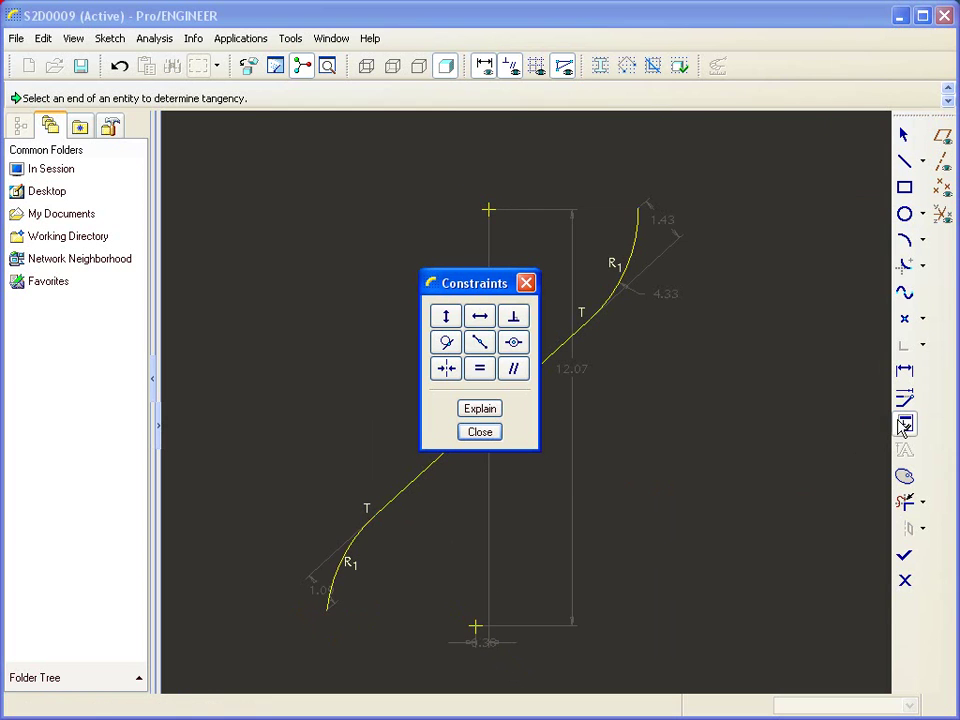
pyautogui.click(484, 315)
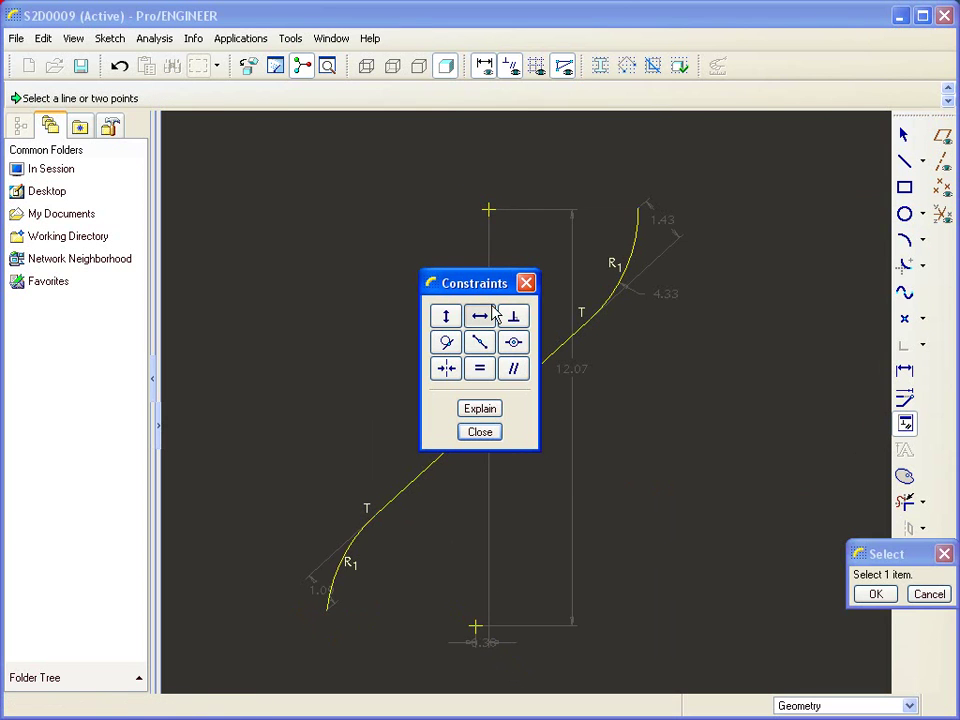
pyautogui.click(639, 210)
pyautogui.click(489, 210)
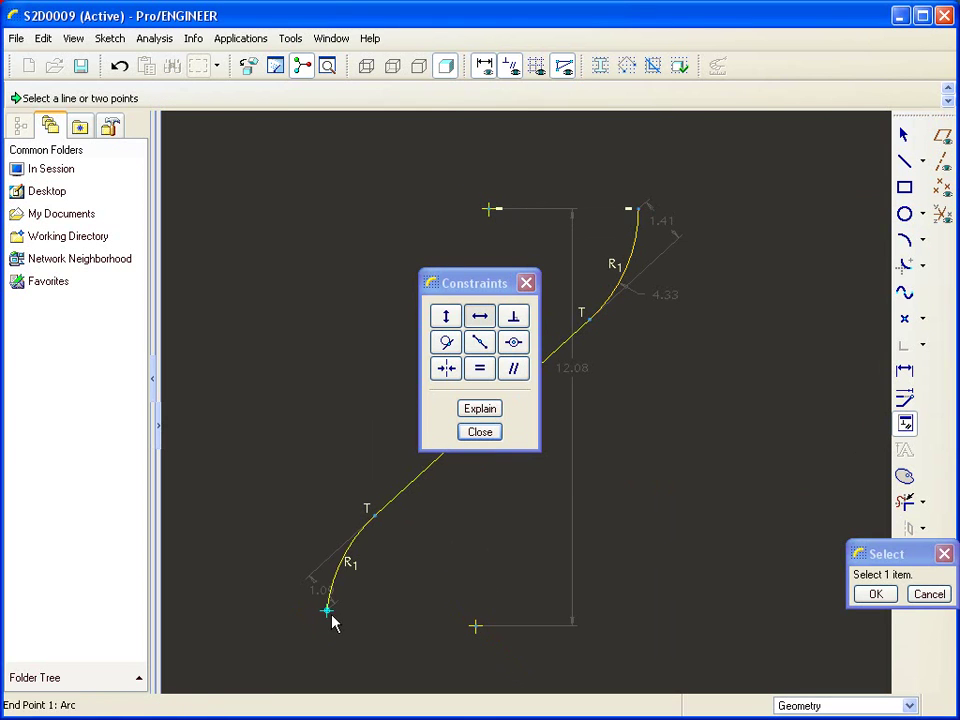
pyautogui.click(328, 610)
pyautogui.click(475, 627)
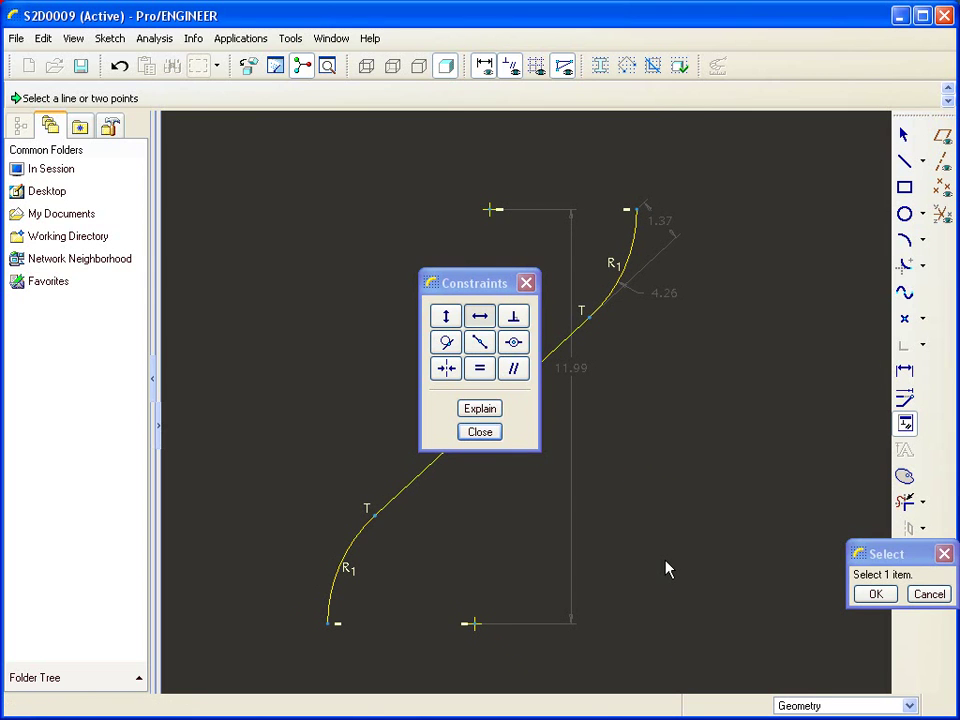
# Dimension the S-curve's overall height, its overall width, and the horizontal width of the lower arc.
pyautogui.rightClick(671, 514)
pyautogui.click(738, 627)
pyautogui.click(637, 210)
pyautogui.click(328, 622)
pyautogui.middleClick(752, 401)
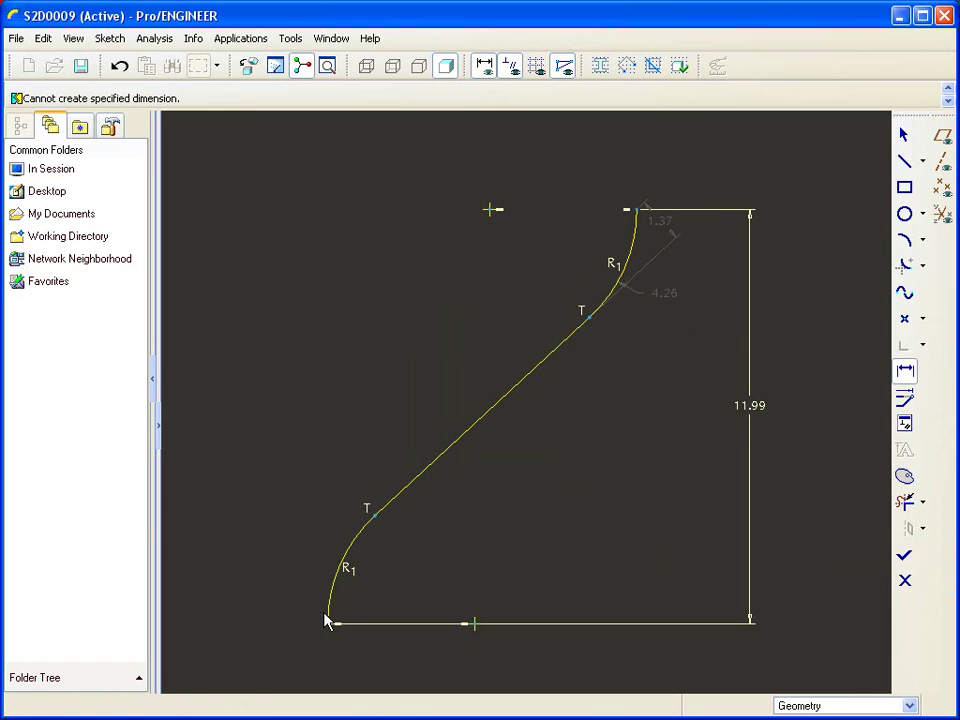
pyautogui.middleClick(420, 175)
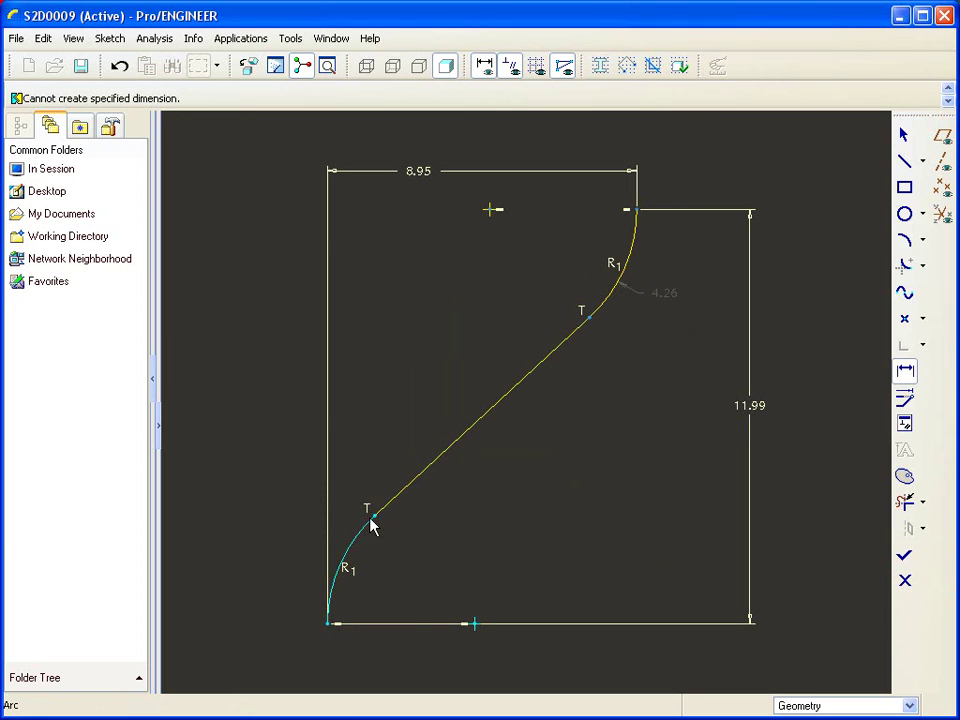
pyautogui.middleClick(356, 663)
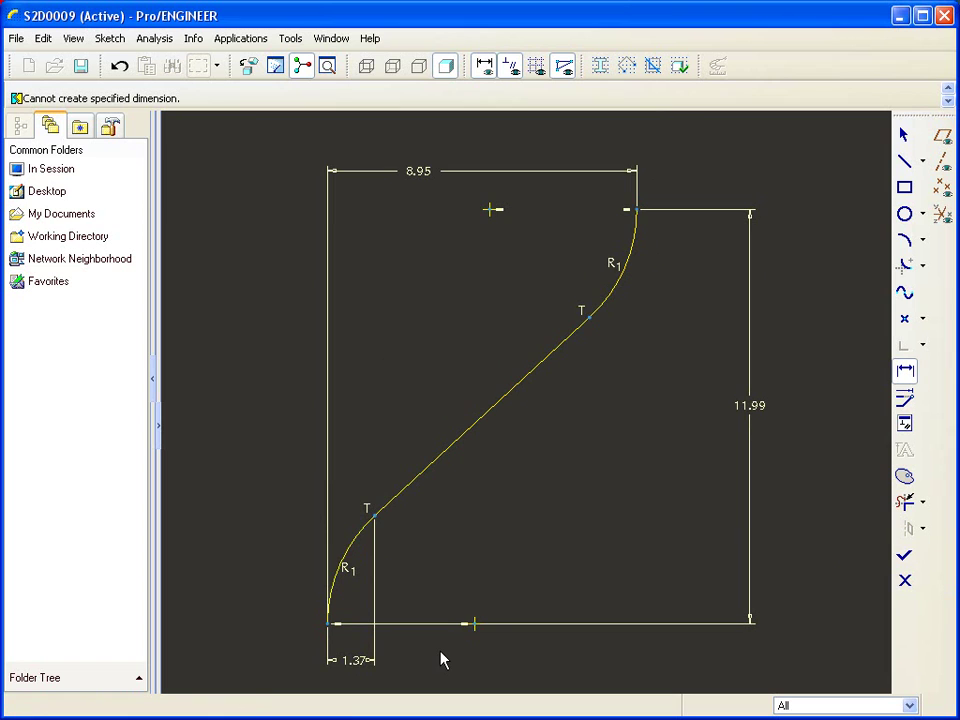
# Modify all the S-curve's dimensions together with the scale locked, setting the overall height to 1.
pyautogui.scroll(-1, 400, 530)
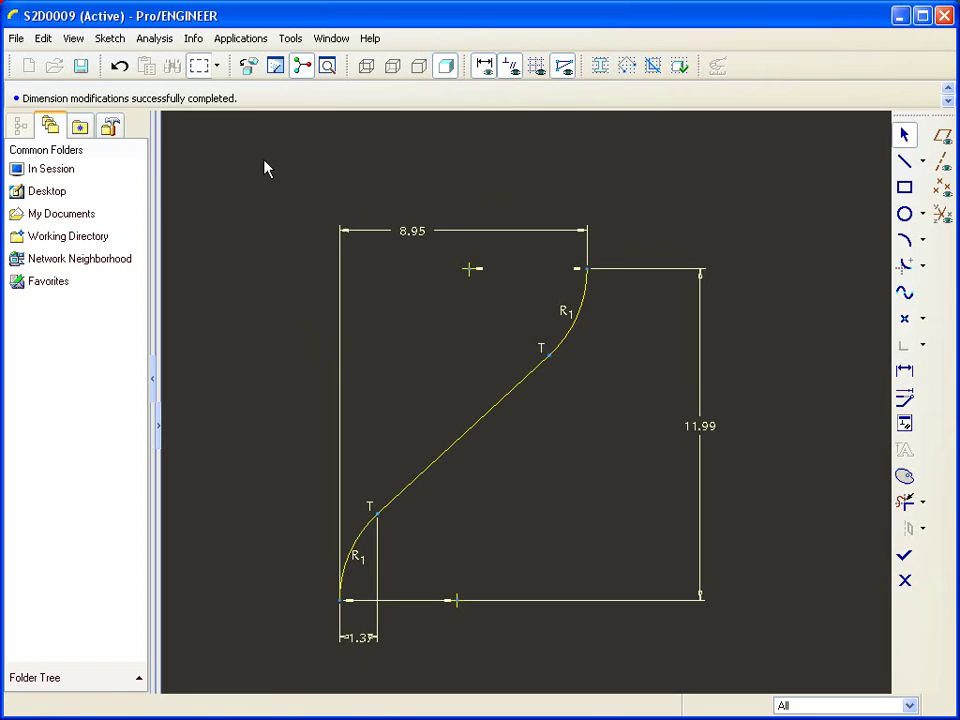
pyautogui.moveTo(264, 159)
pyautogui.mouseDown()
pyautogui.moveTo(741, 600)
pyautogui.moveTo(774, 666)
pyautogui.mouseUp()
pyautogui.rightClick(756, 466)
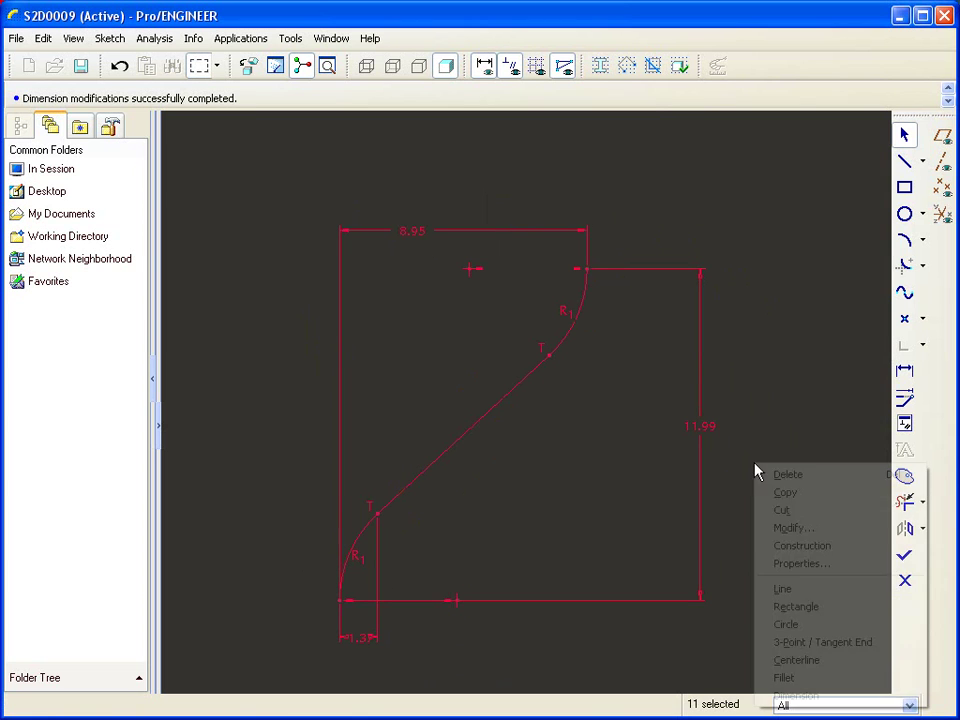
pyautogui.click(806, 527)
pyautogui.moveTo(535, 270)
pyautogui.mouseDown()
pyautogui.moveTo(812, 467)
pyautogui.moveTo(868, 478)
pyautogui.mouseUp()
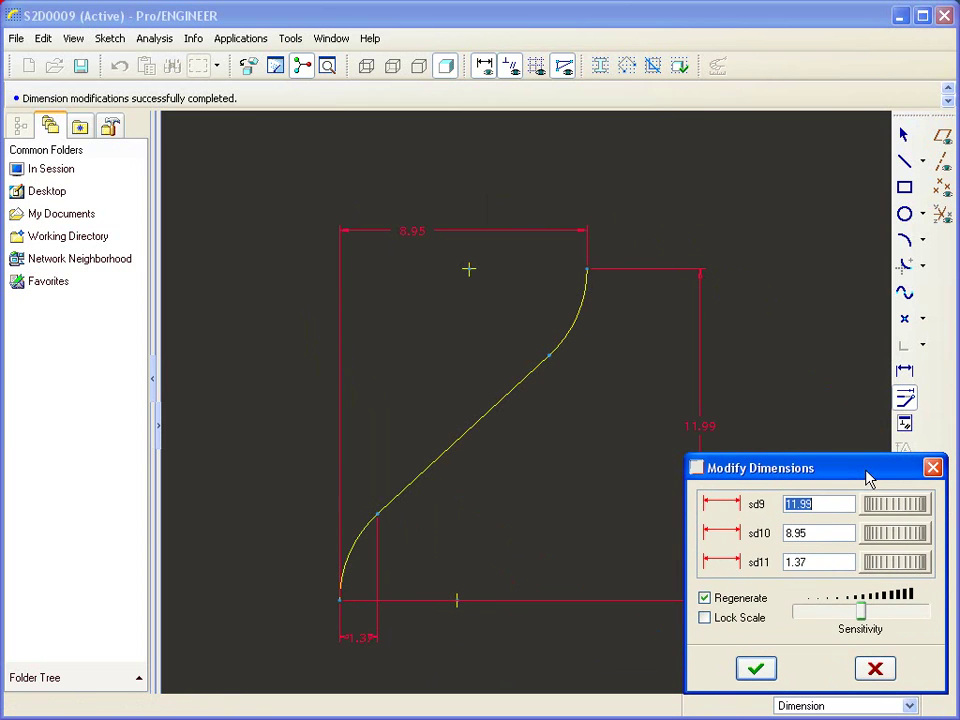
pyautogui.click(704, 617)
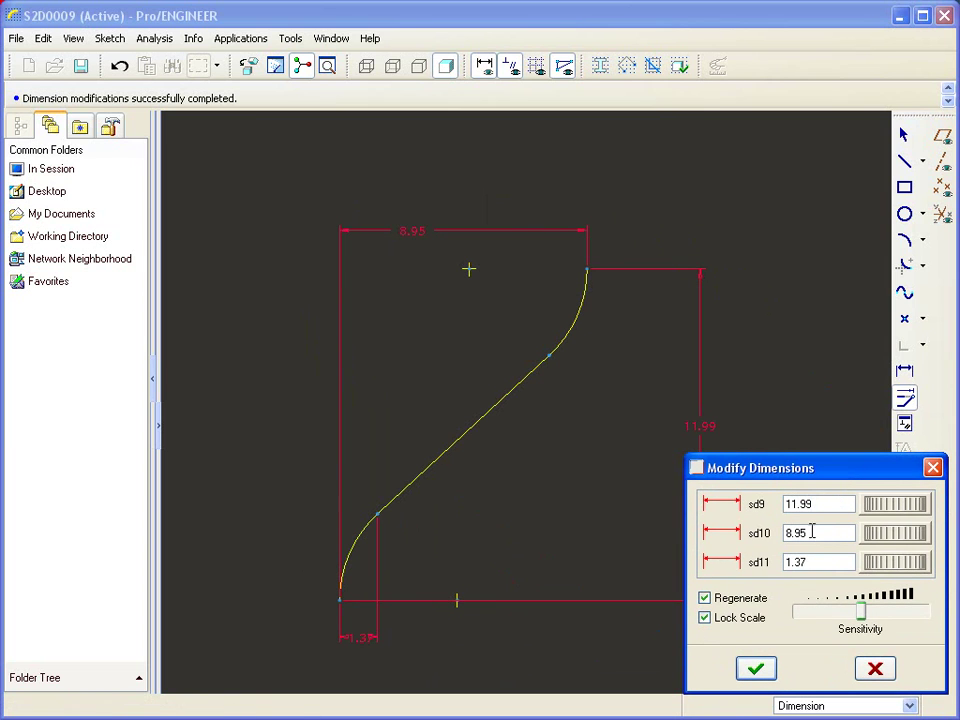
pyautogui.doubleClick(828, 502)
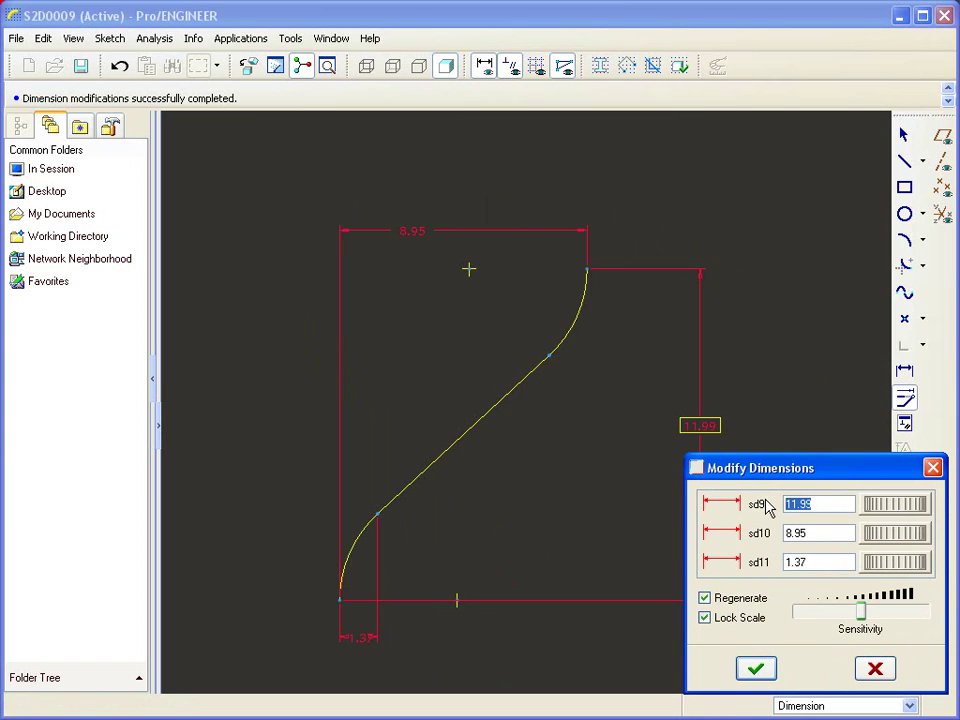
pyautogui.write('1')
pyautogui.press('Return')
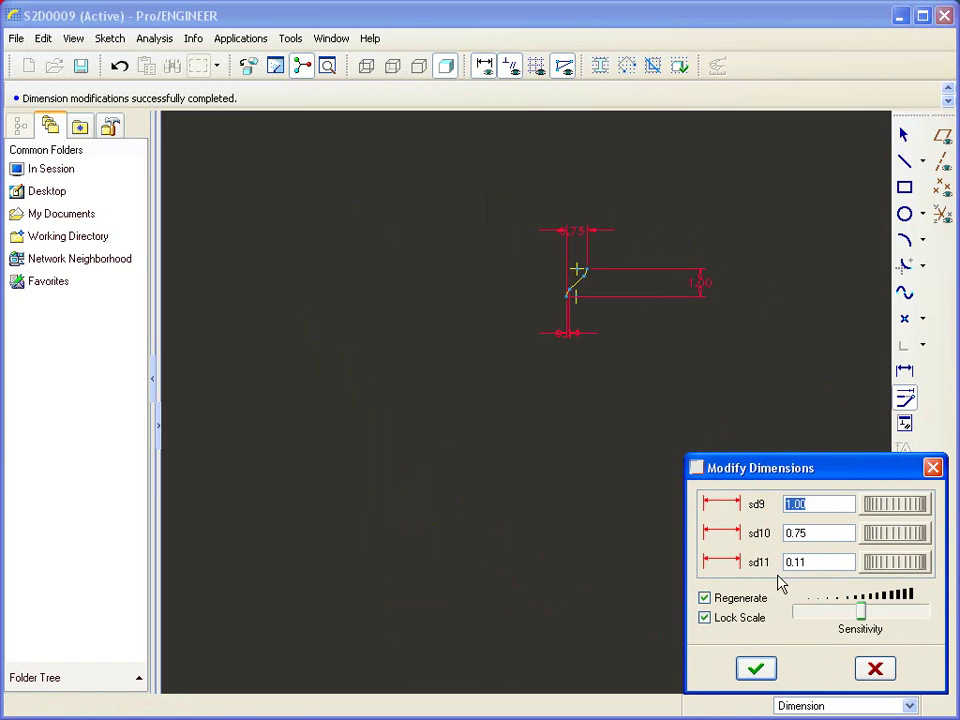
# Unlock the scale and set the S-curve's overall width to 1 and the lower arc's width to 0.15.
pyautogui.scroll(3, 638, 238)
pyautogui.scroll(2, 431, 422)
pyautogui.scroll(4, 491, 384)
pyautogui.scroll(1, 553, 381)
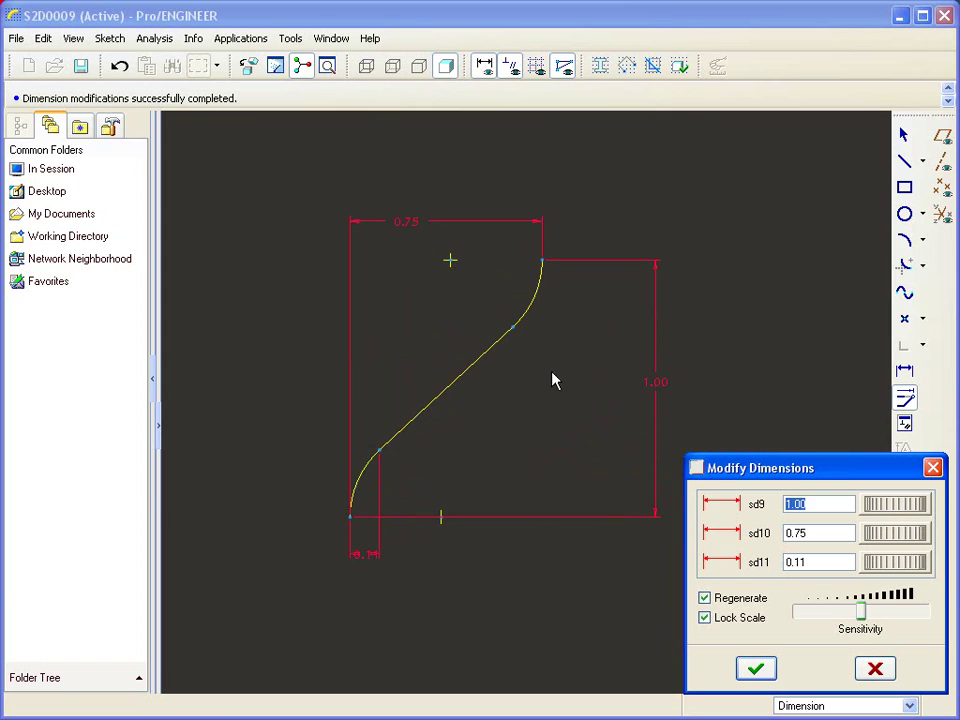
pyautogui.click(705, 618)
pyautogui.click(821, 533)
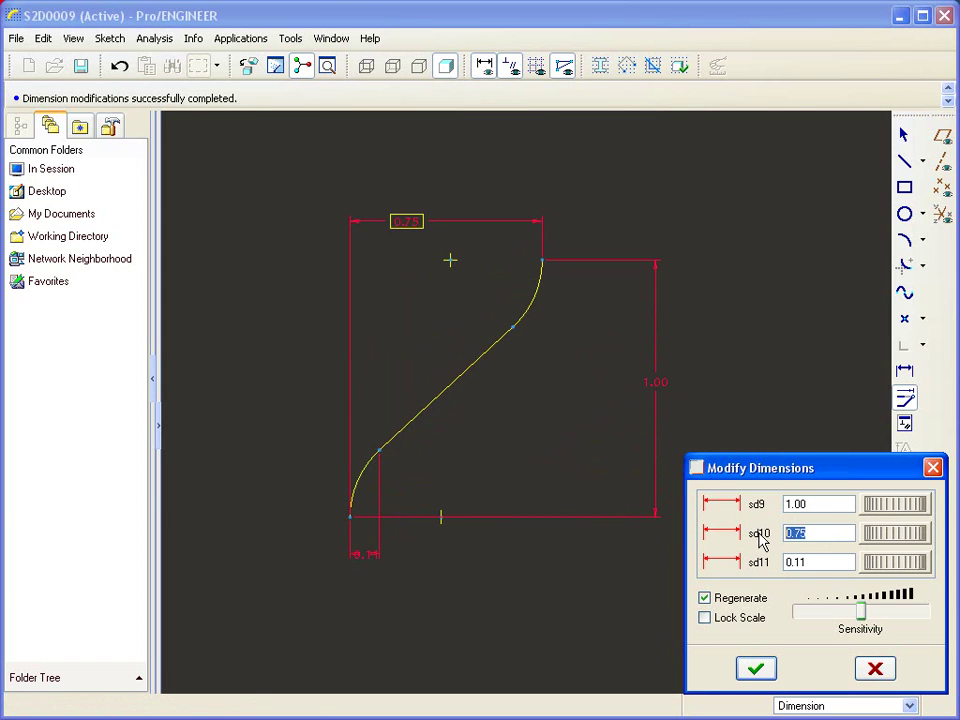
pyautogui.write('1')
pyautogui.press('Return')
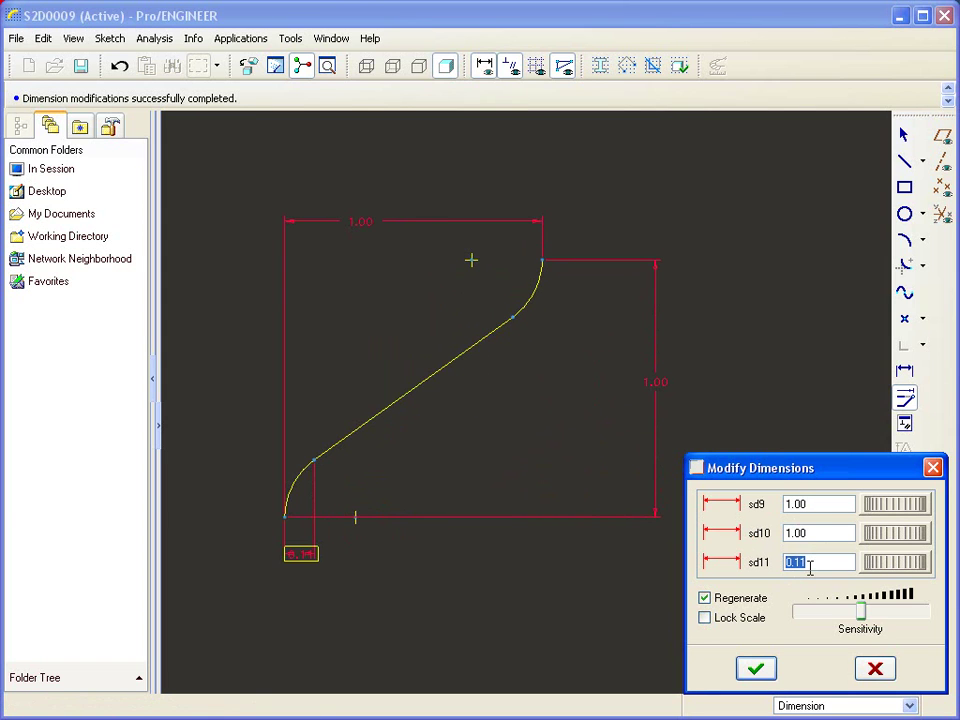
pyautogui.write('.15')
pyautogui.press('Return')
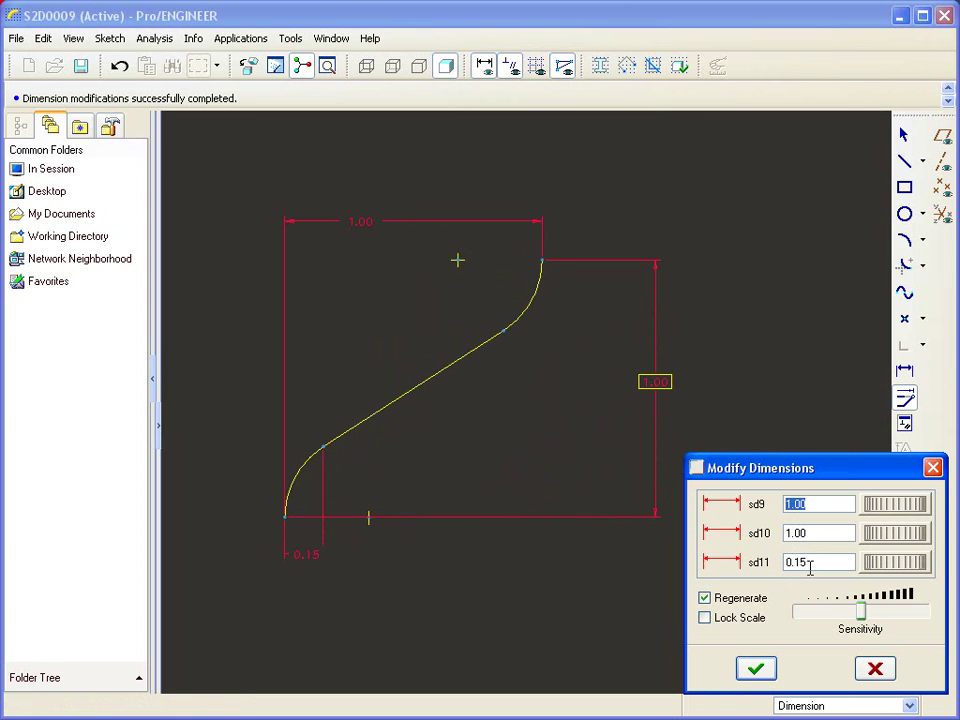
# Accept the dimension changes and complete the graph sketch with a sketch coordinate system on the S-curve's lower endpoint.
pyautogui.click(756, 668)
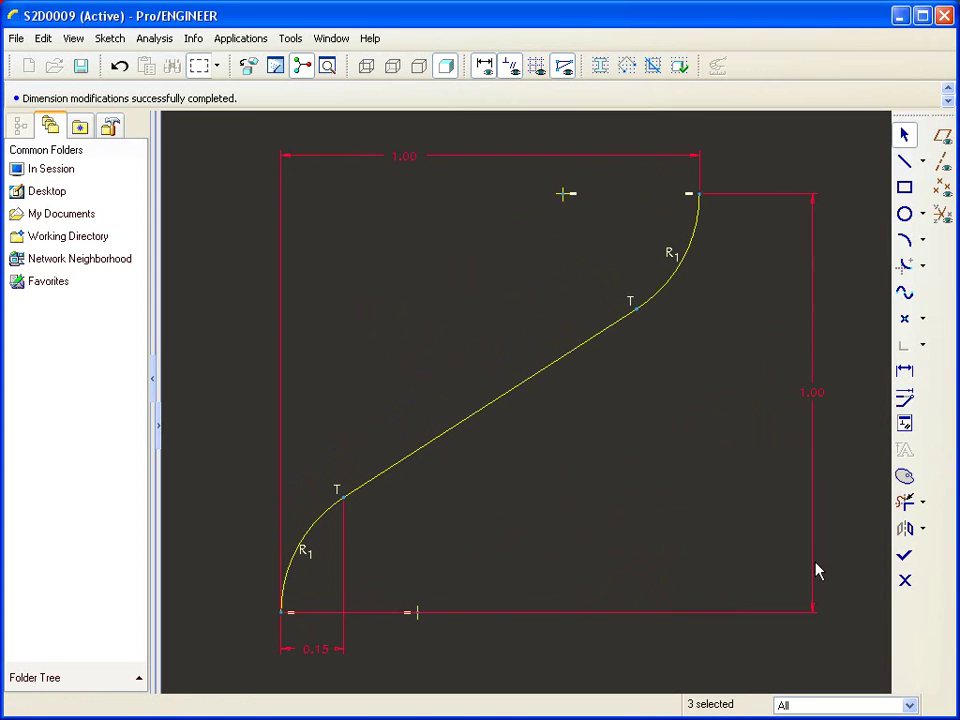
pyautogui.click(773, 496)
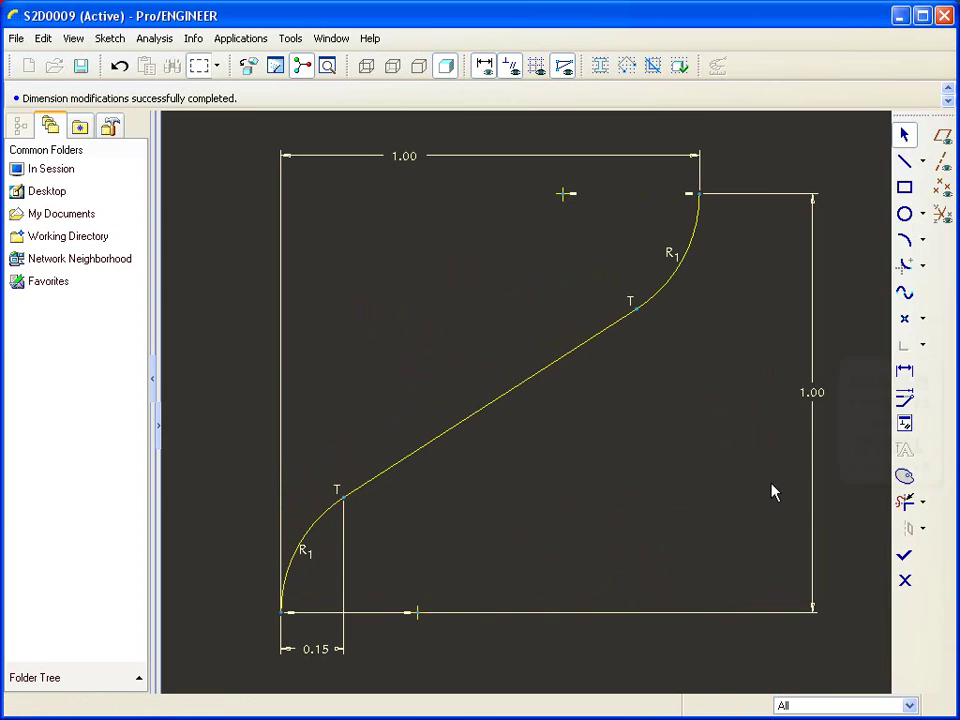
pyautogui.click(922, 318)
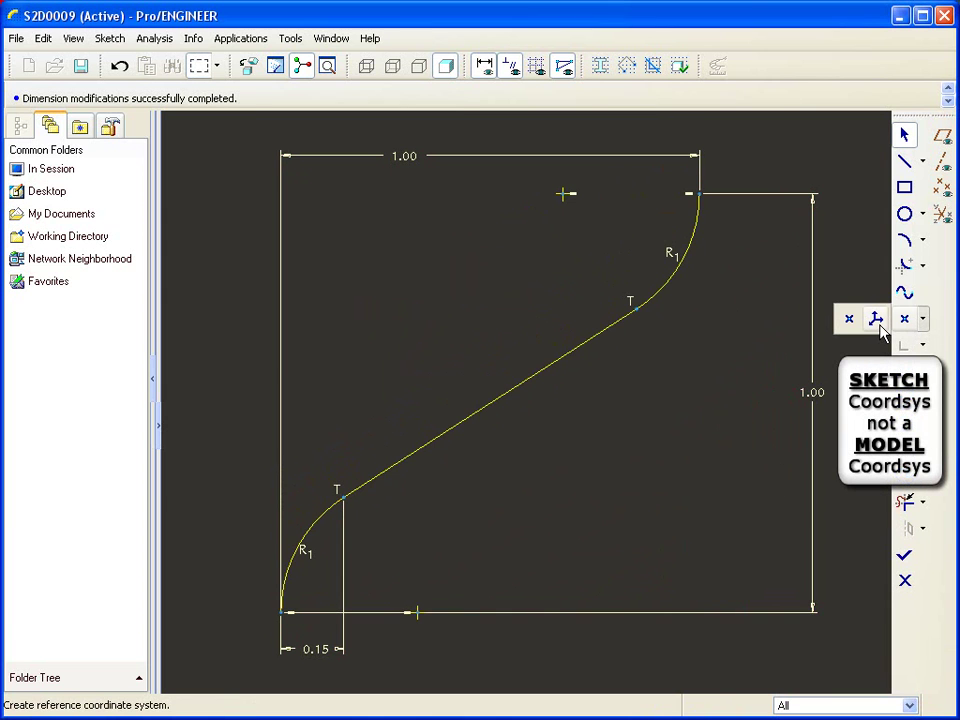
pyautogui.click(876, 320)
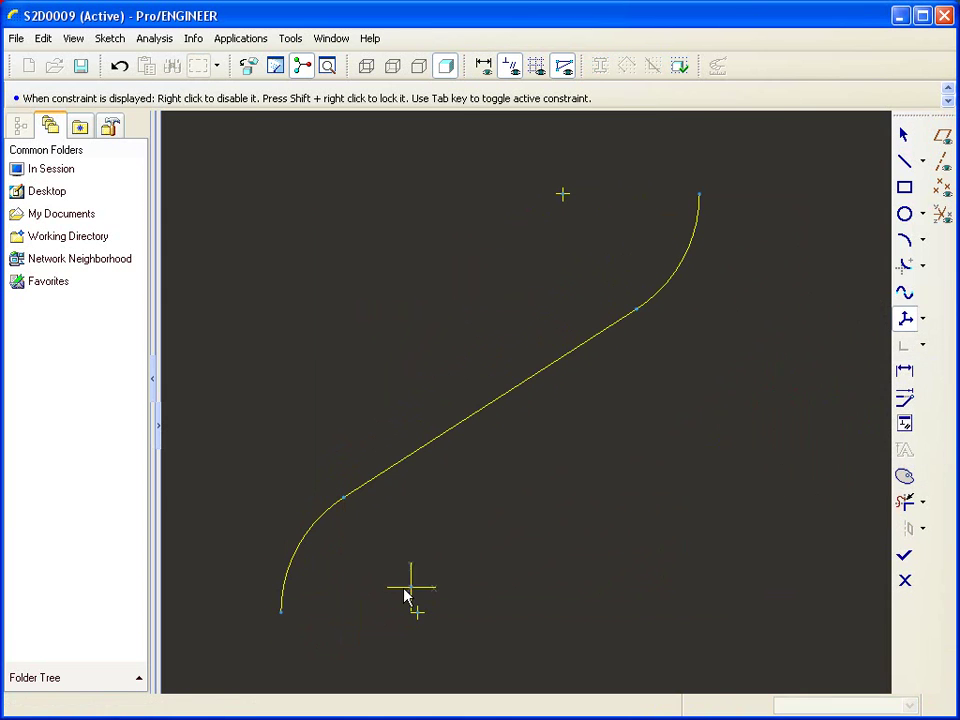
pyautogui.click(281, 613)
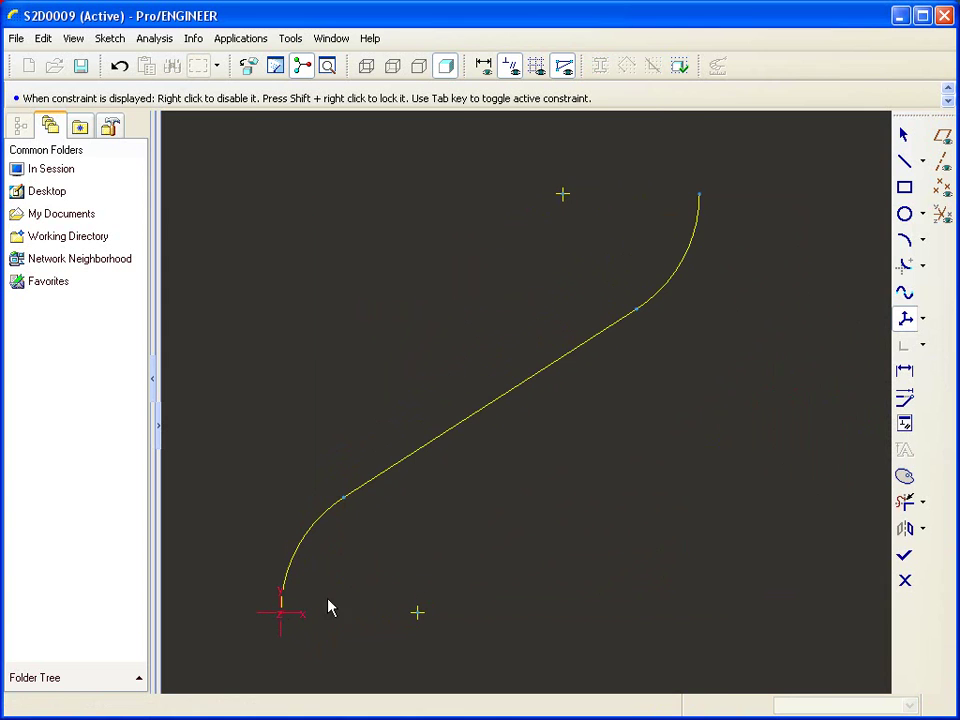
pyautogui.click(905, 557)
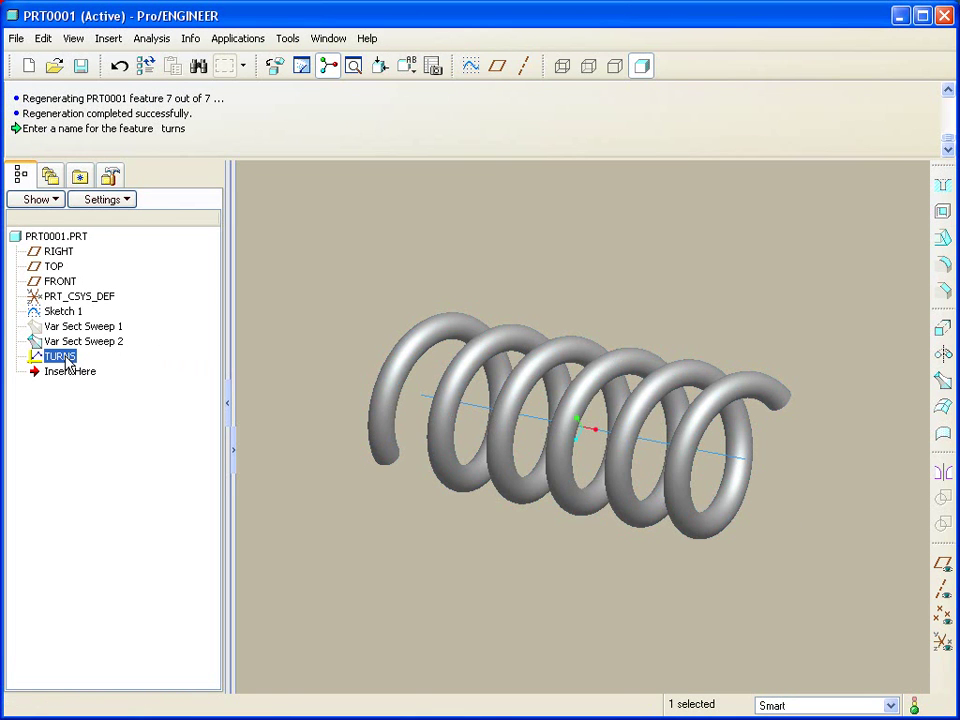
# Reorder the TURNS graph to come directly before Var Sect Sweep 1 and unhide that sweep.
pyautogui.moveTo(65, 361); pyautogui.dragTo(68, 325)
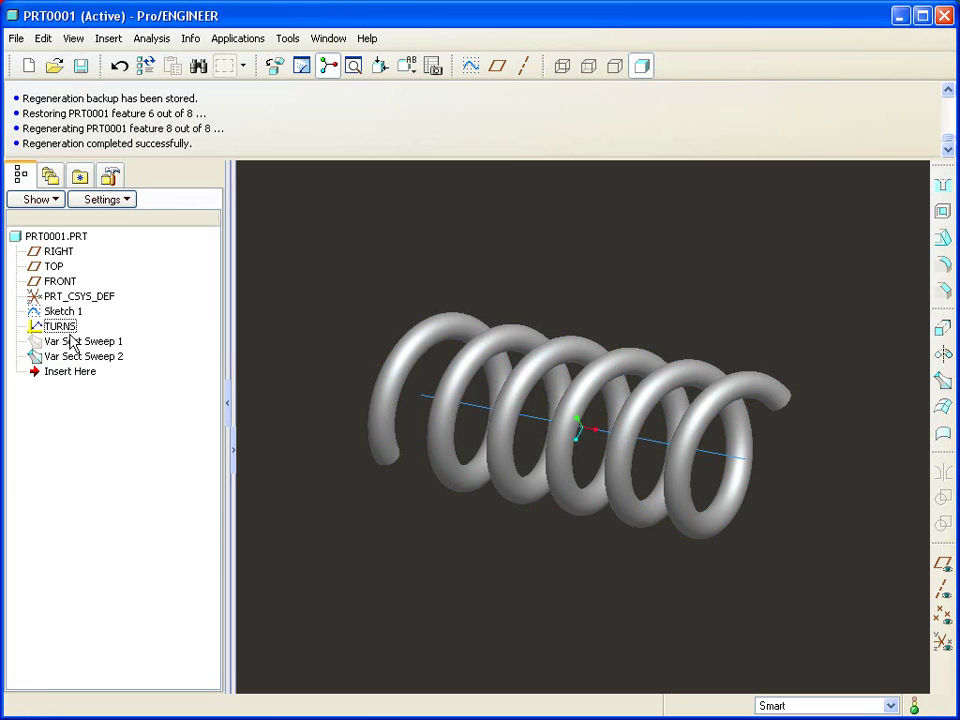
pyautogui.click(66, 342)
pyautogui.rightClick(66, 344)
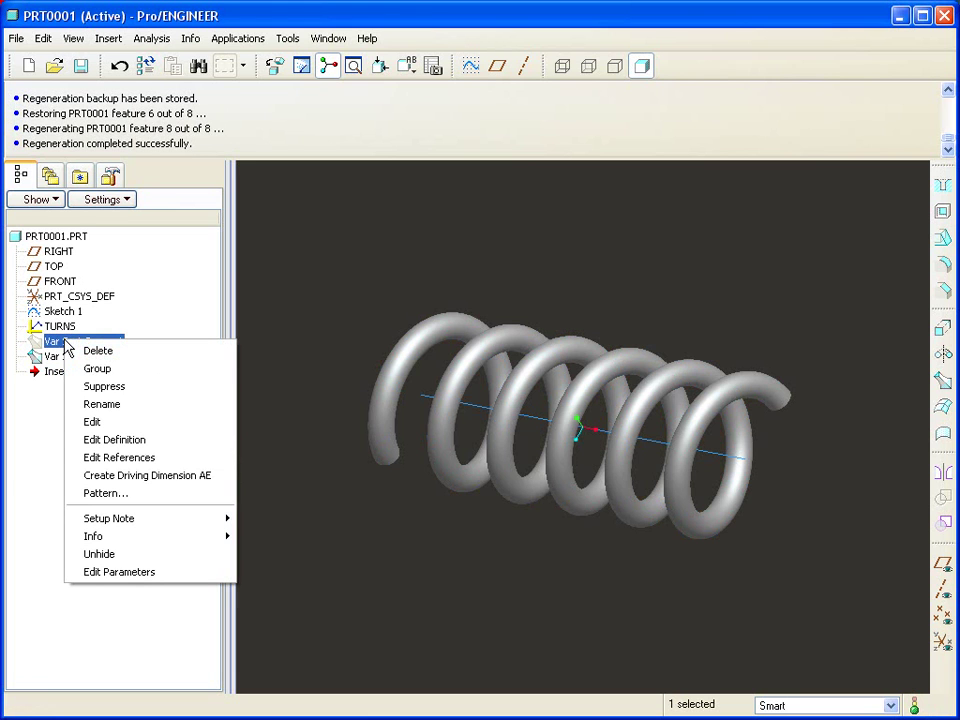
pyautogui.click(122, 553)
# Redefine Var Sect Sweep 1 and open the relations of its section sketch.
pyautogui.rightClick(101, 342)
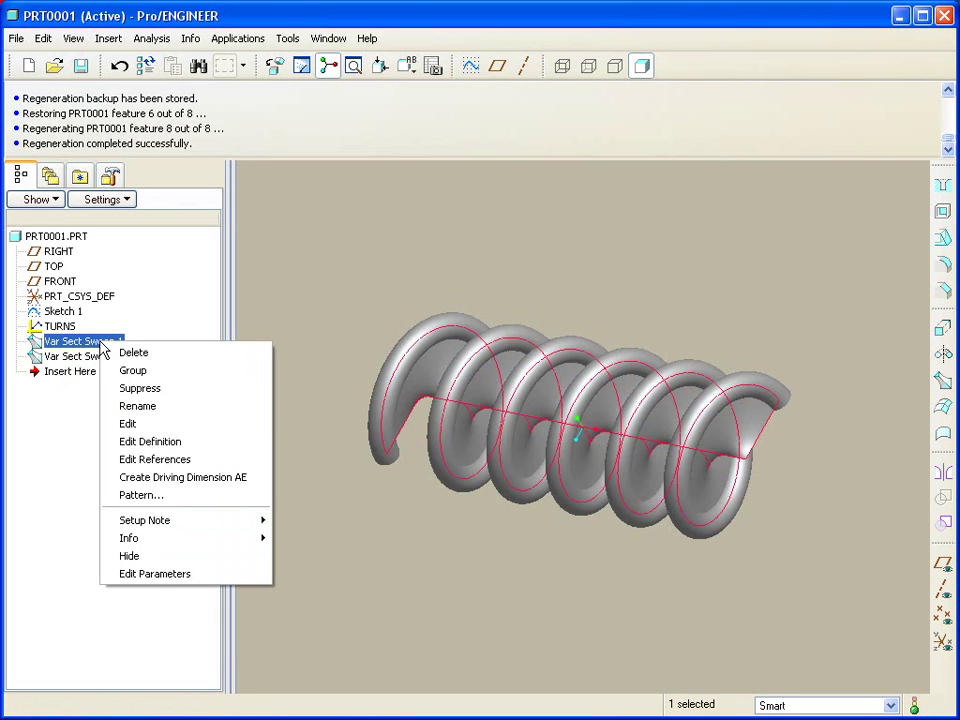
pyautogui.click(165, 442)
pyautogui.rightClick(341, 296)
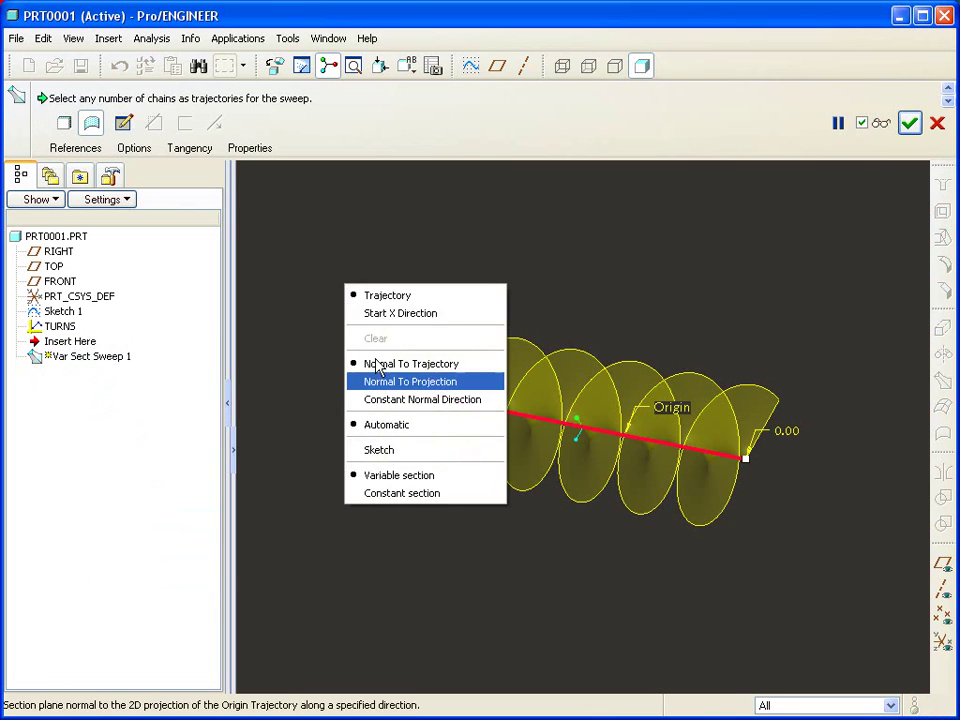
pyautogui.click(385, 448)
pyautogui.click(329, 38)
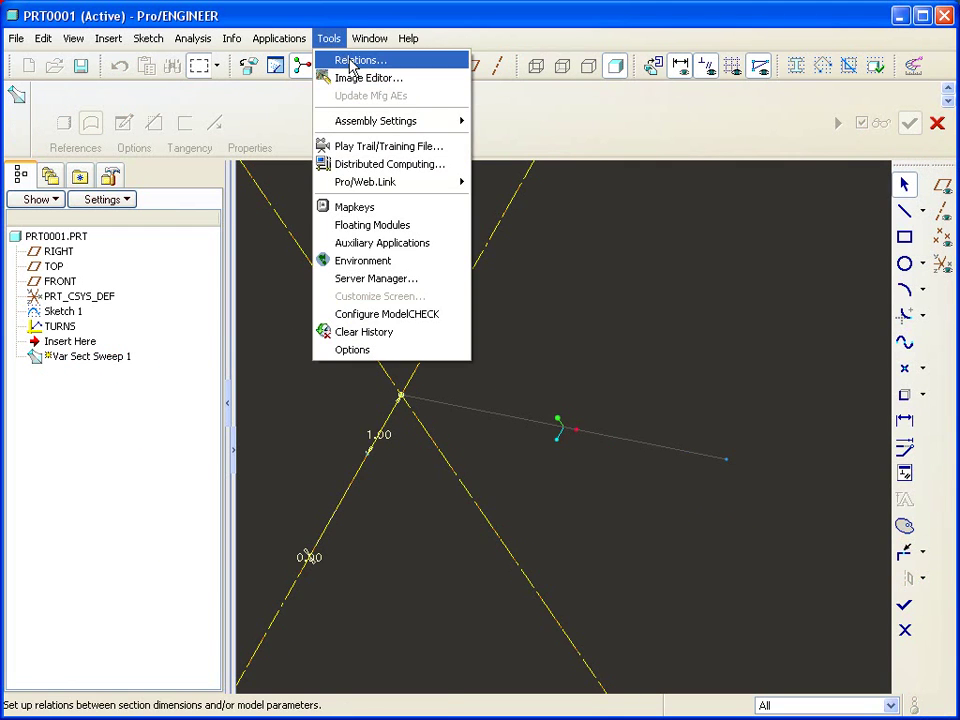
pyautogui.click(339, 61)
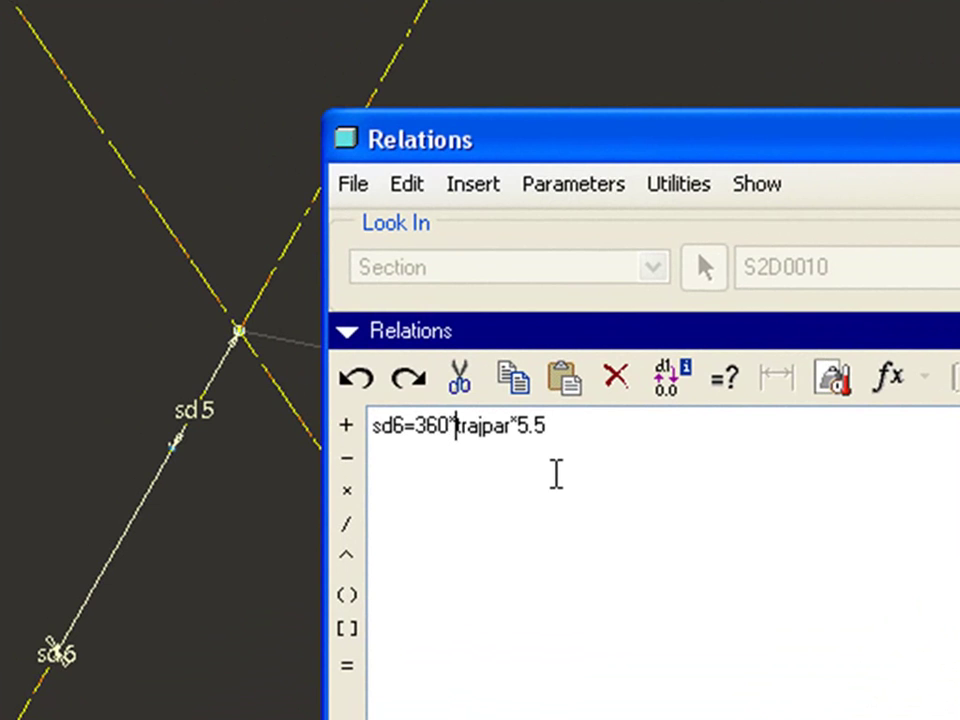
# Rewrite the section relation as sd6=360*evalgraph("turns",trajpar)*5.5.
pyautogui.write('evalgr')
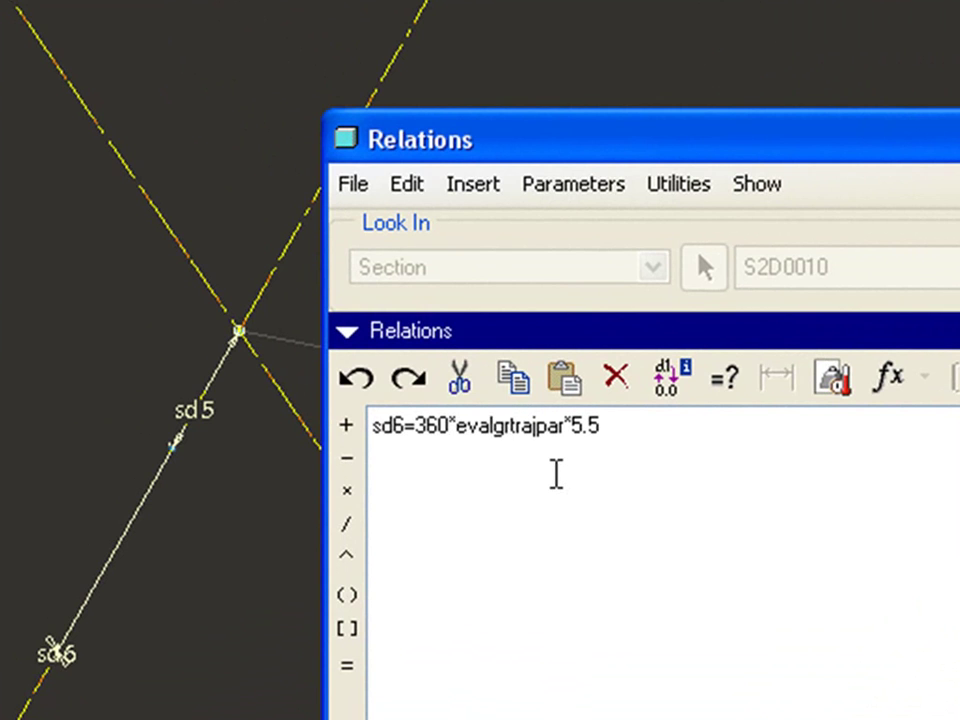
pyautogui.write('apg')
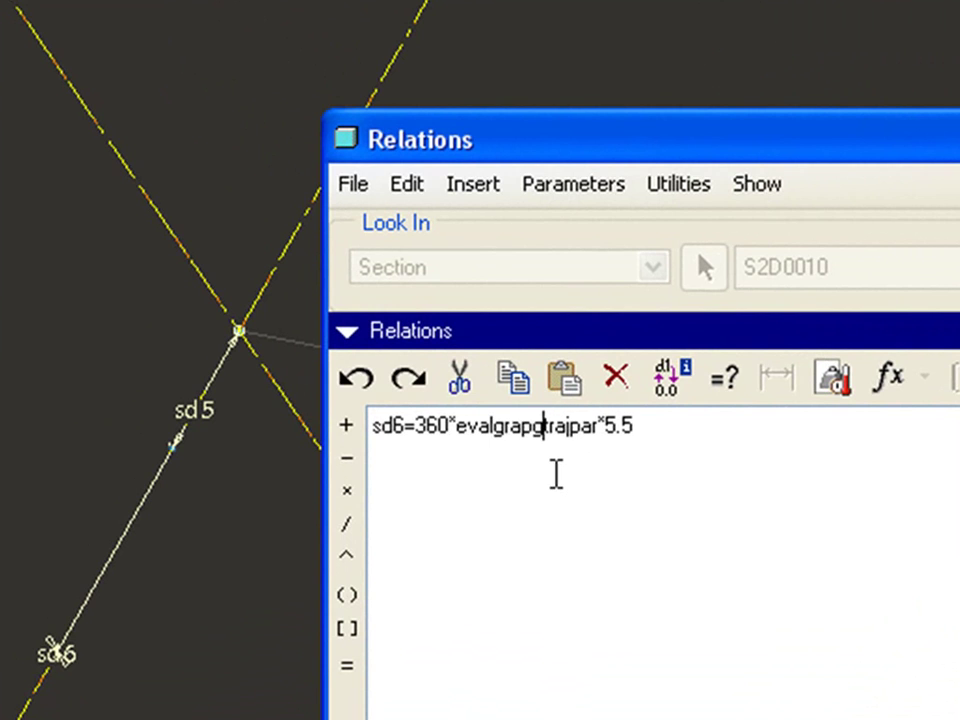
pyautogui.write('(')
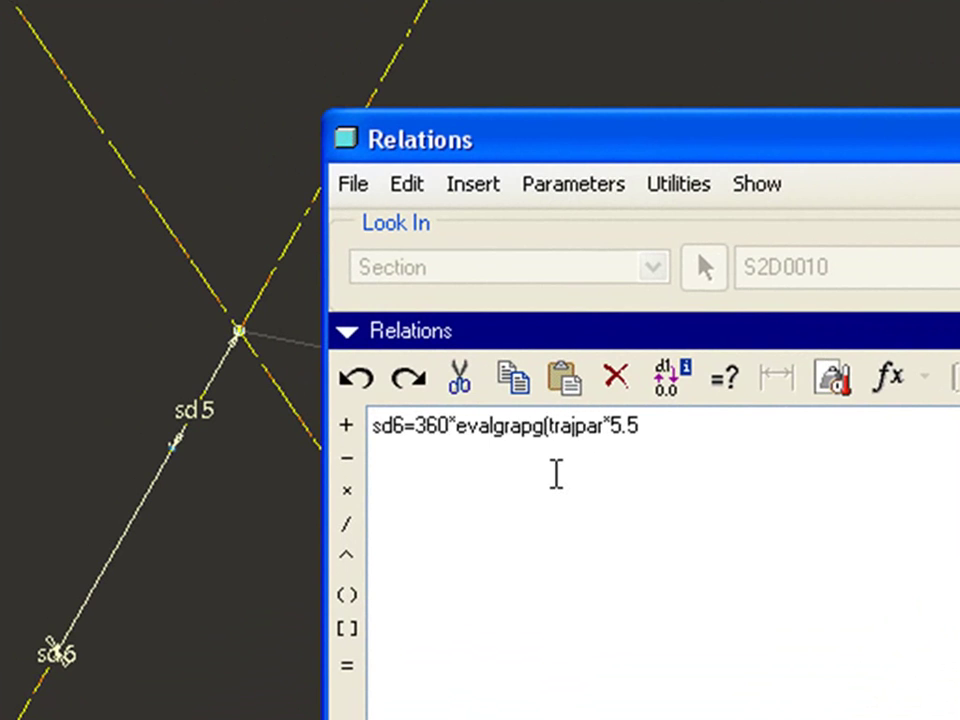
pyautogui.write('"')
pyautogui.write('tru')
pyautogui.write('rns"')
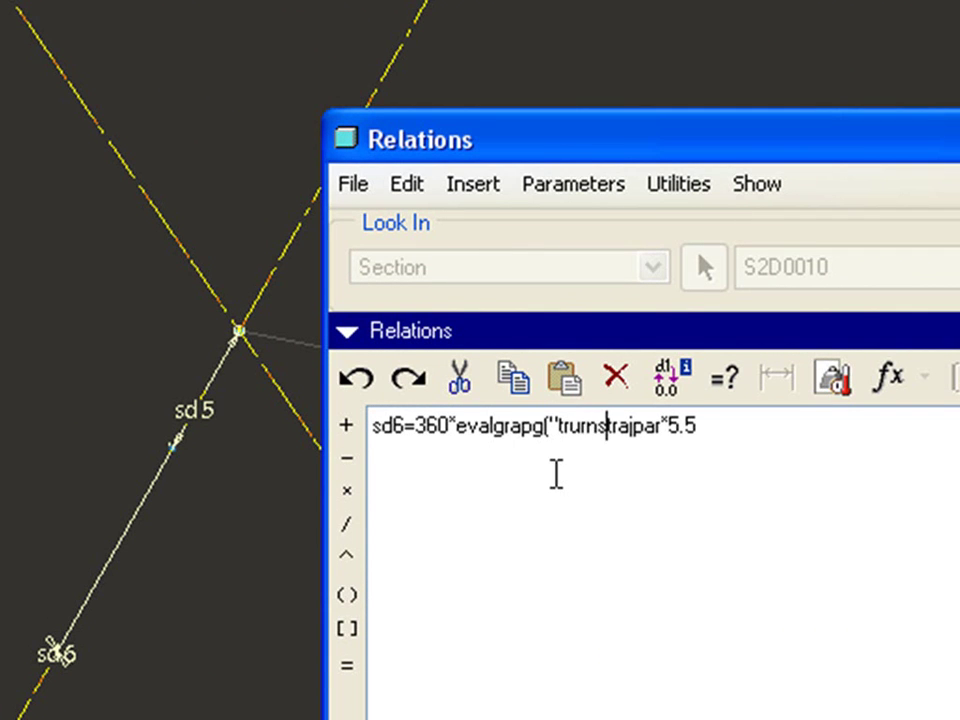
pyautogui.write(',')
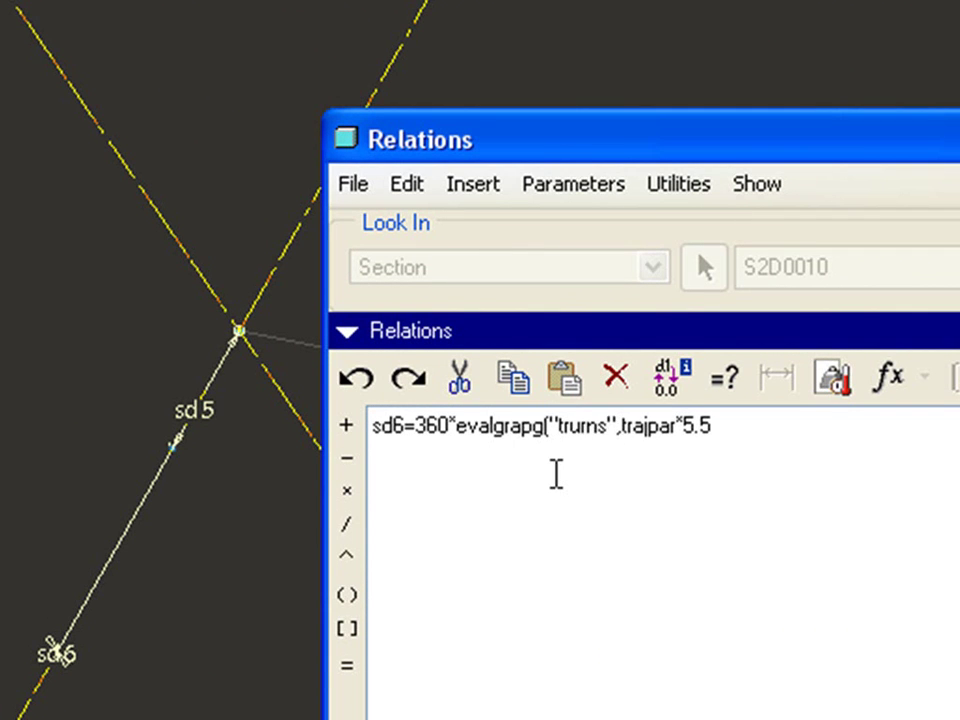
pyautogui.click(572, 428)
pyautogui.press('BackSpace')
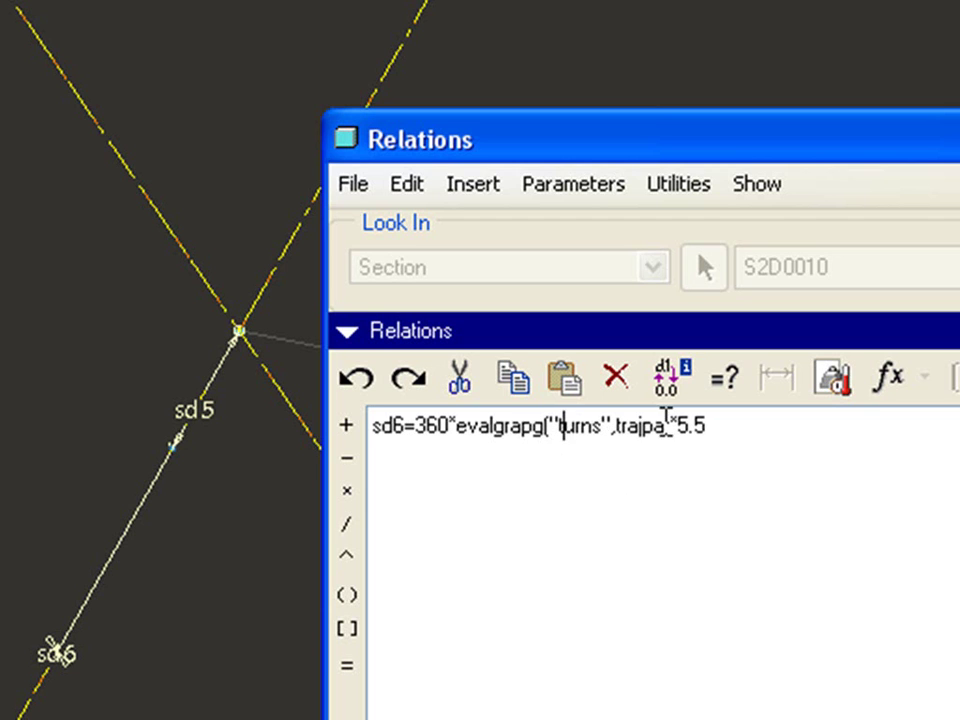
pyautogui.click(668, 428)
pyautogui.write('r')
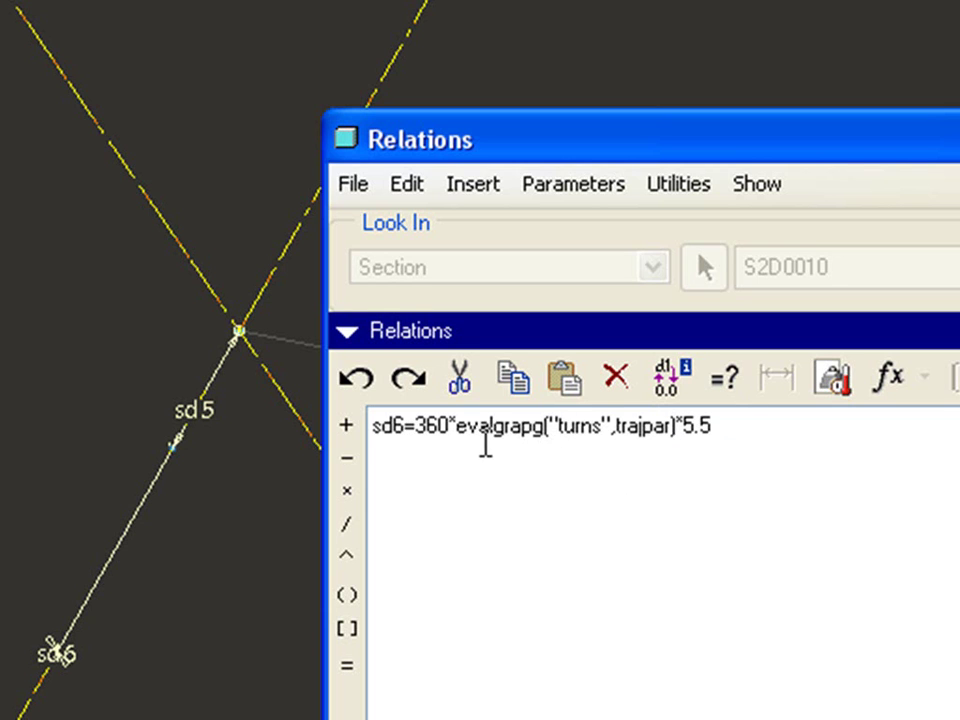
pyautogui.moveTo(530, 439); pyautogui.dragTo(543, 437)
pyautogui.write('h')
pyautogui.click(647, 430)
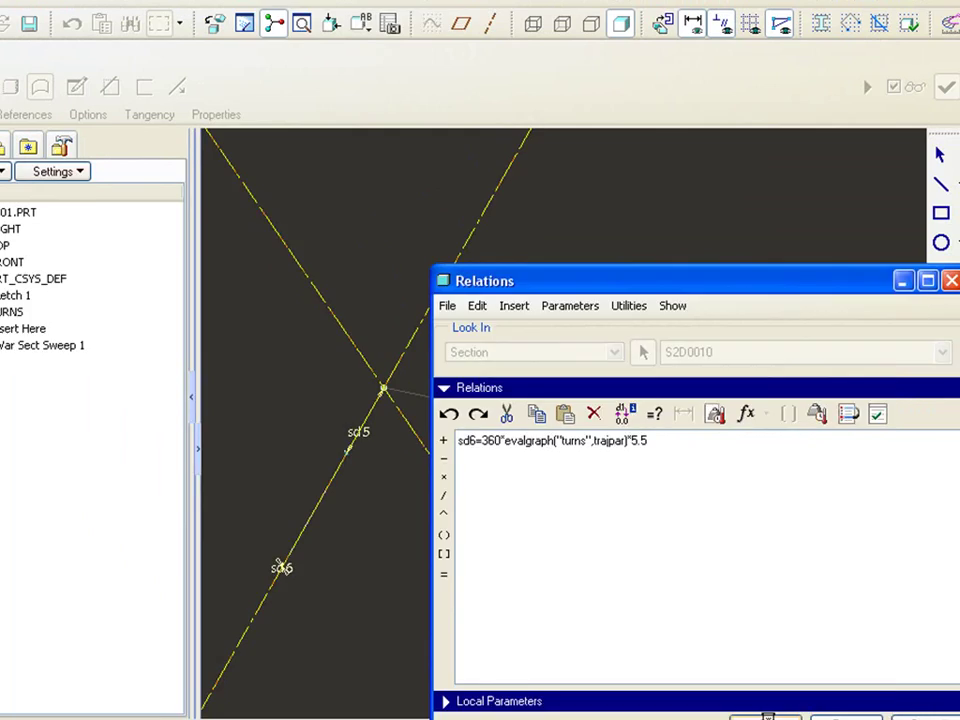
# Accept the relation and section, complete the surface sweep's redefinition, and exit Resolve Feature mode.
pyautogui.click(740, 698)
pyautogui.click(903, 603)
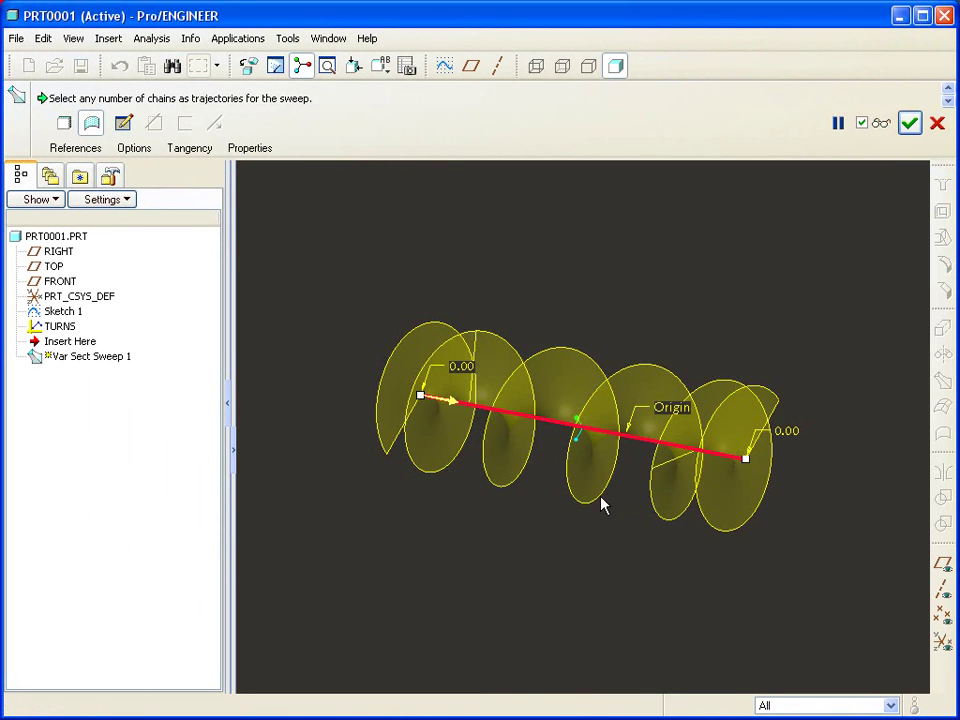
pyautogui.moveTo(603, 503); pyautogui.dragTo(662, 394, button='middle')
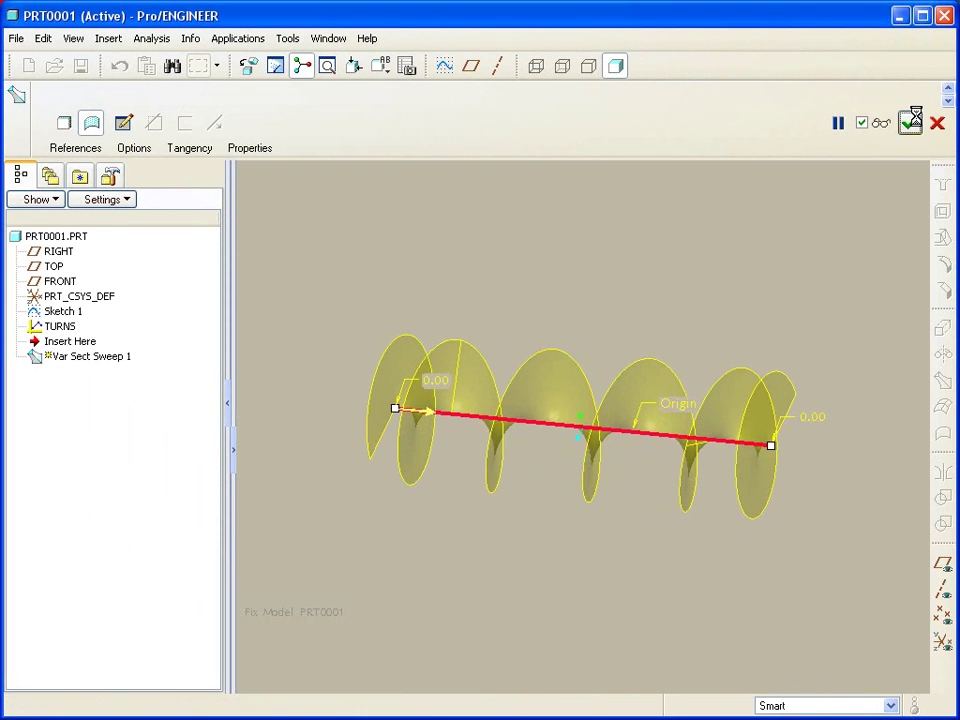
pyautogui.click(910, 121)
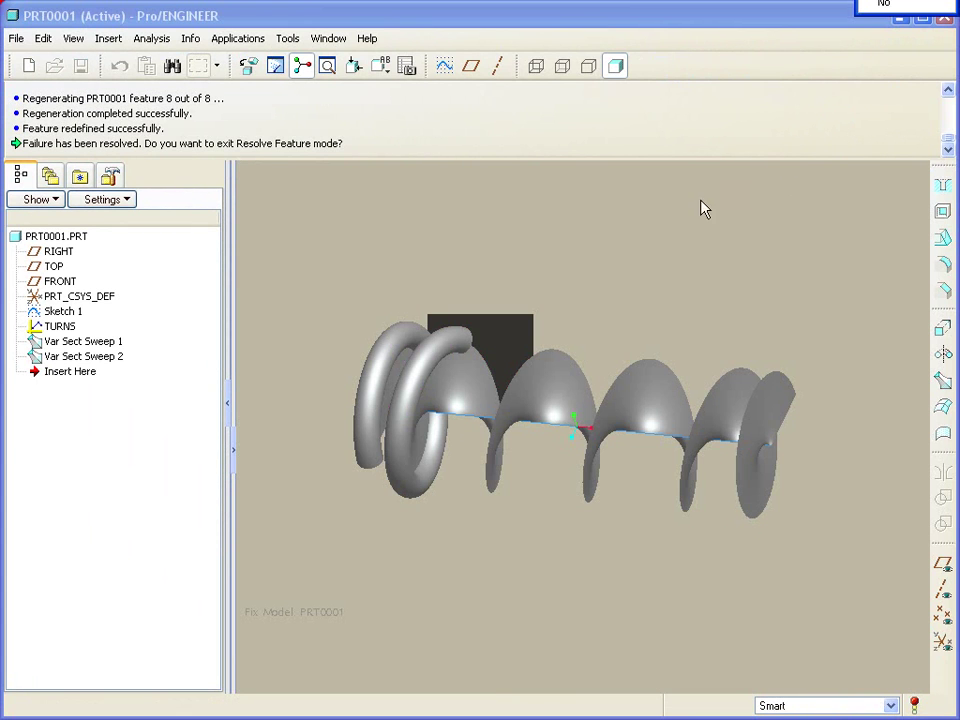
pyautogui.moveTo(669, 229); pyautogui.dragTo(594, 270, button='middle')
pyautogui.middleClick(454, 264)
# Redefine Var Sect Sweep 2 so its trajectory follows the full outer helical edge of the surface sweep.
pyautogui.click(430, 298)
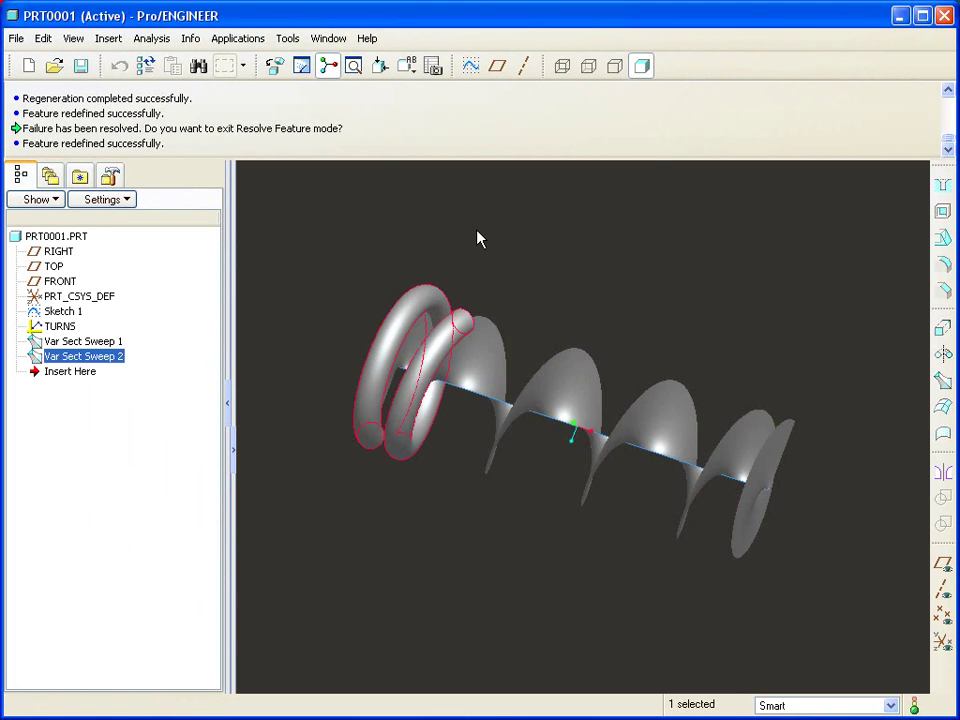
pyautogui.rightClick(479, 239)
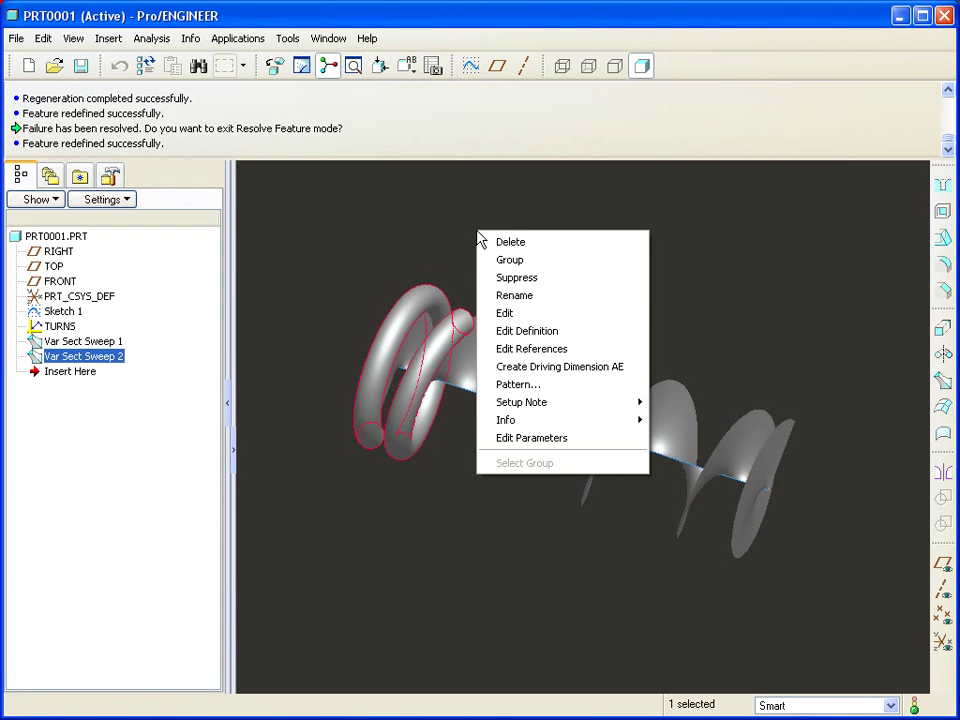
pyautogui.click(549, 330)
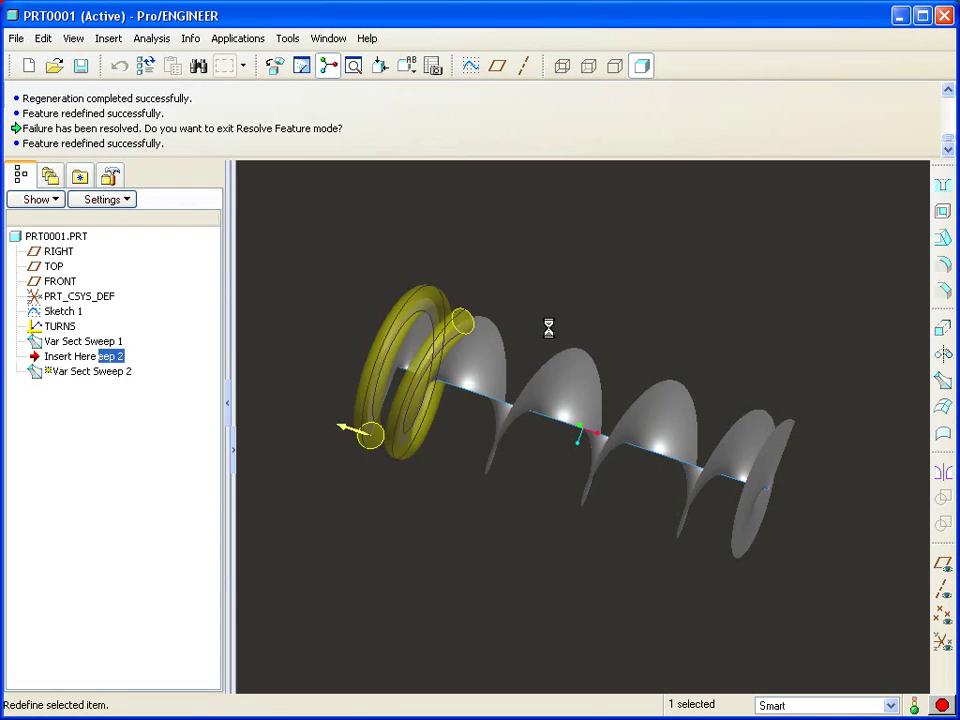
pyautogui.click(494, 322)
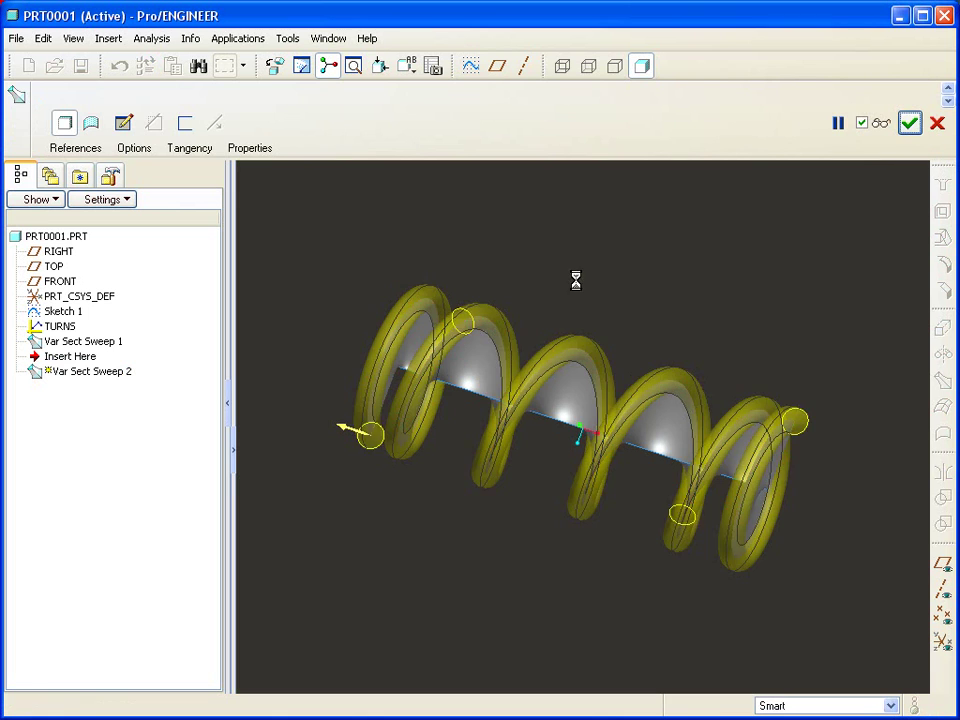
pyautogui.middleClick(574, 283)
# Hide Var Sect Sweep 1 so that only the solid coil is displayed.
pyautogui.rightClick(100, 343)
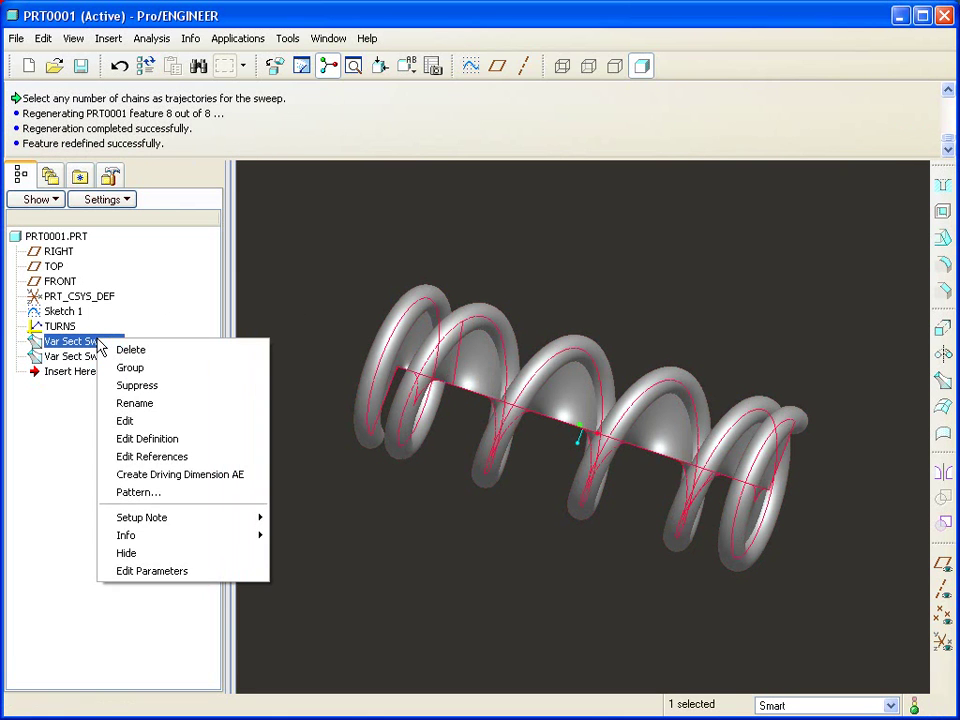
pyautogui.click(134, 553)
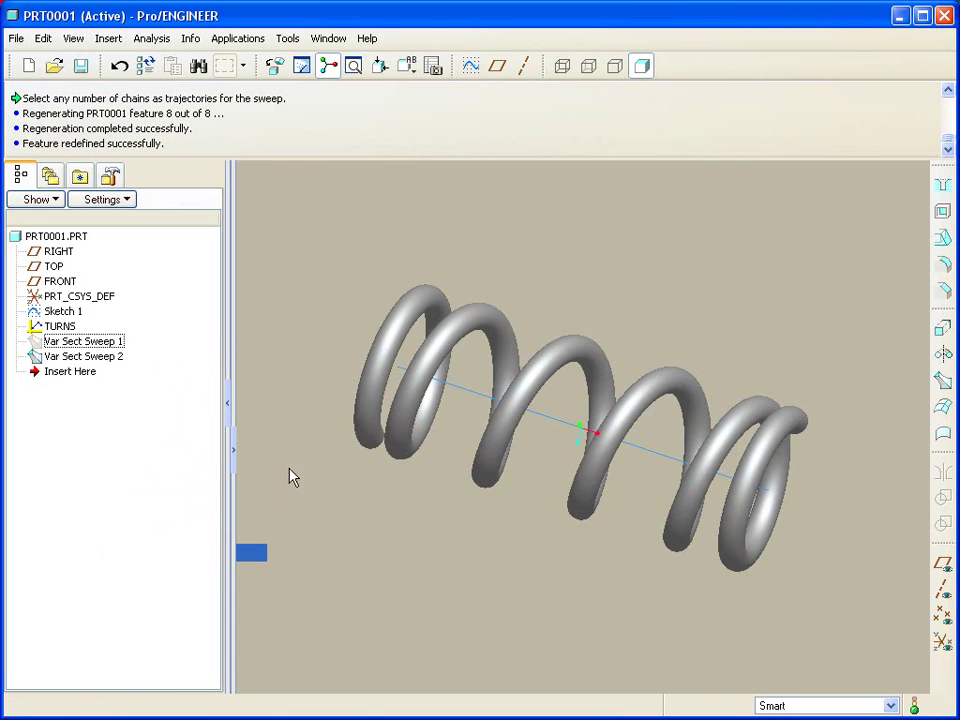
pyautogui.moveTo(380, 520)
pyautogui.mouseDown(button='middle')
pyautogui.moveTo(407, 506)
pyautogui.moveTo(393, 515)
pyautogui.mouseUp(button='middle')
pyautogui.scroll(2, 290, 440)
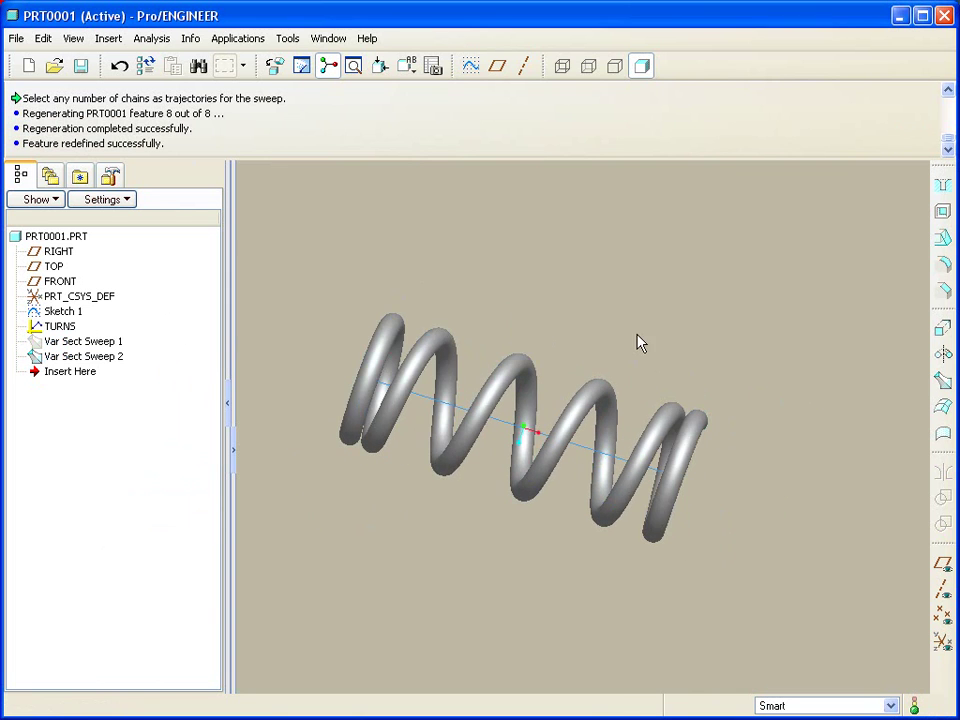
# Set the length of the Sketch 1 axis line to 6, regenerate the model, and view the spring from different angles.
pyautogui.doubleClick(467, 446)
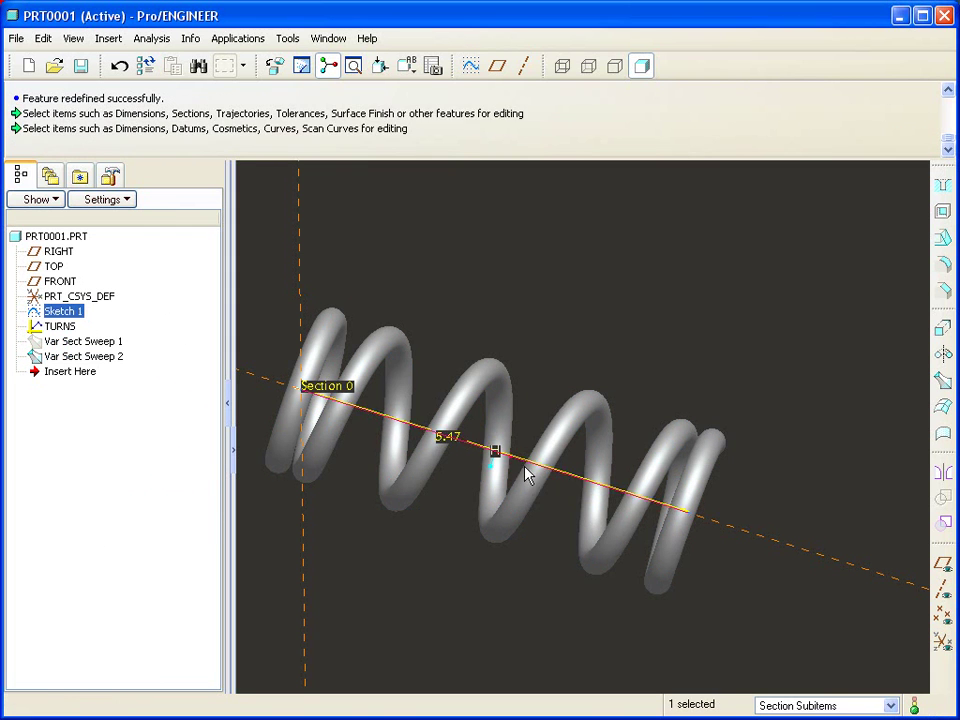
pyautogui.click(493, 450)
pyautogui.doubleClick(450, 437)
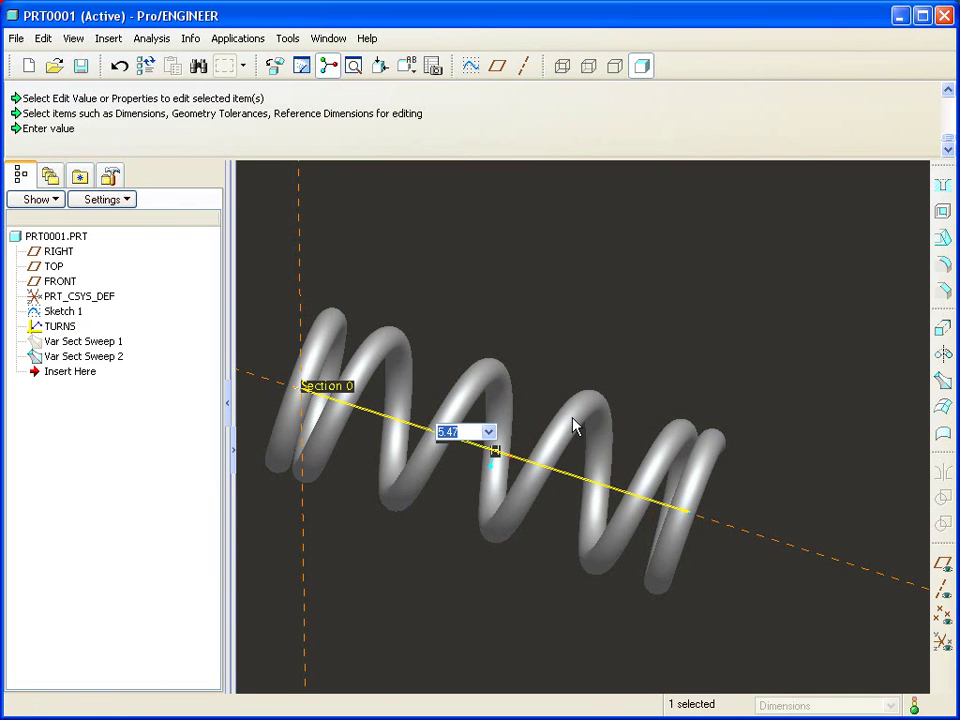
pyautogui.write('6')
pyautogui.press('Return')
pyautogui.hotkey('ctrl', 'g')
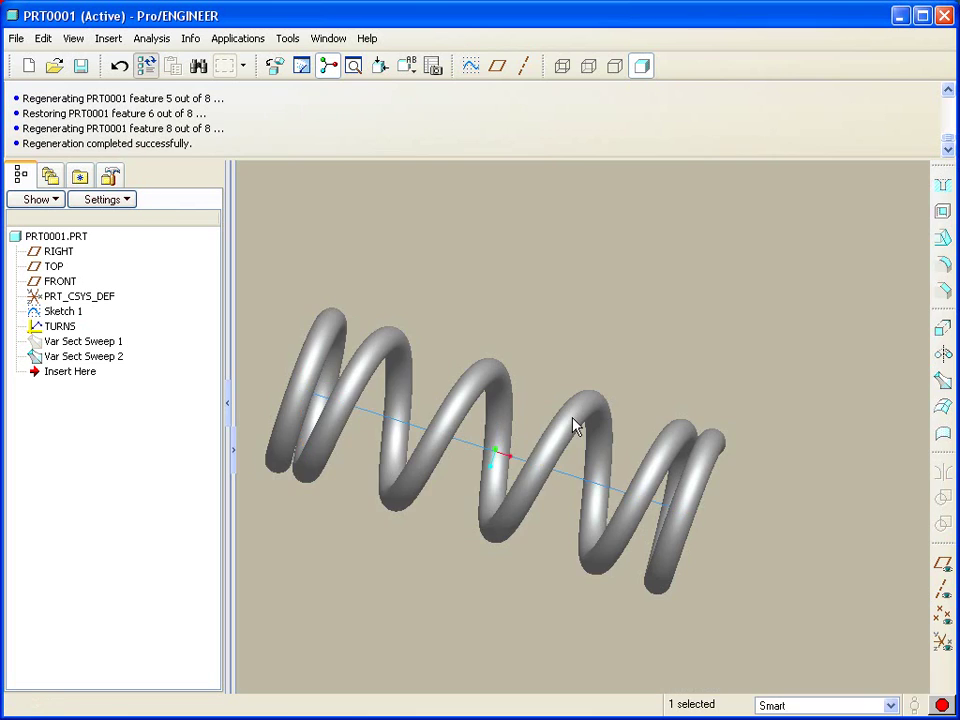
pyautogui.moveTo(575, 427); pyautogui.dragTo(720, 328, button='middle')
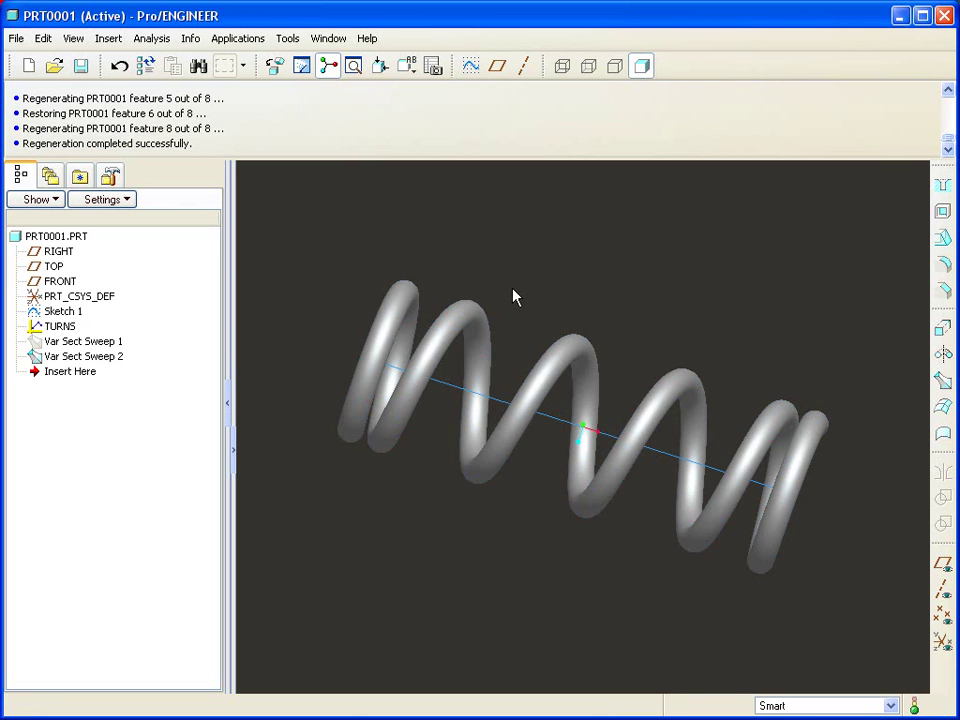
pyautogui.moveTo(556, 288); pyautogui.dragTo(583, 229, button='middle')
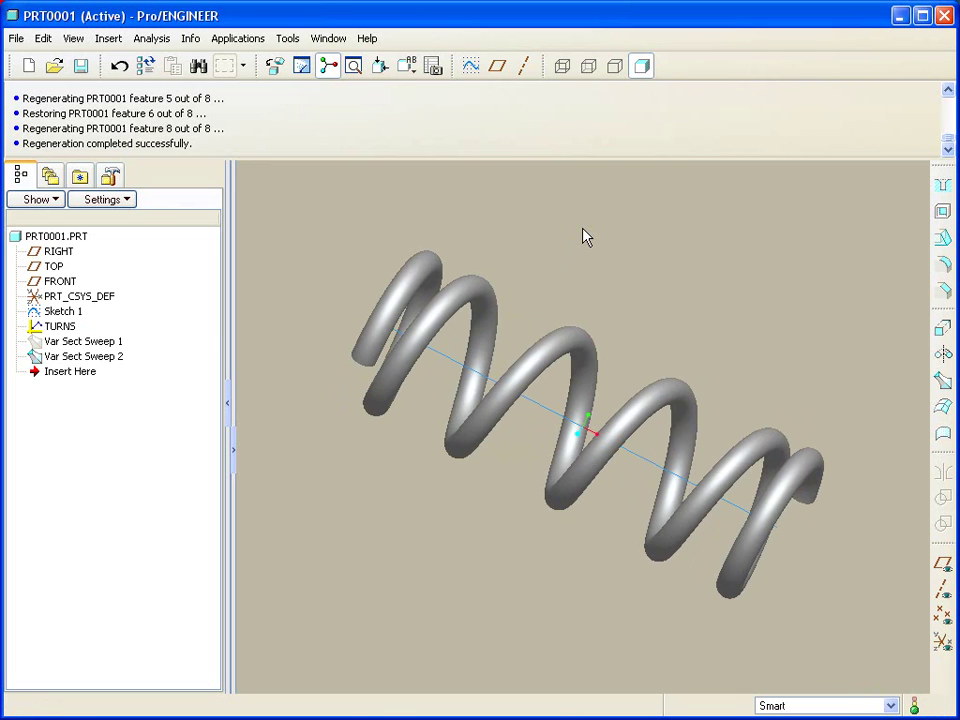
# Trim the spring's end flat at the RIGHT datum plane with a Solidify cut, showing the datum planes only for the selection.
pyautogui.click(942, 565)
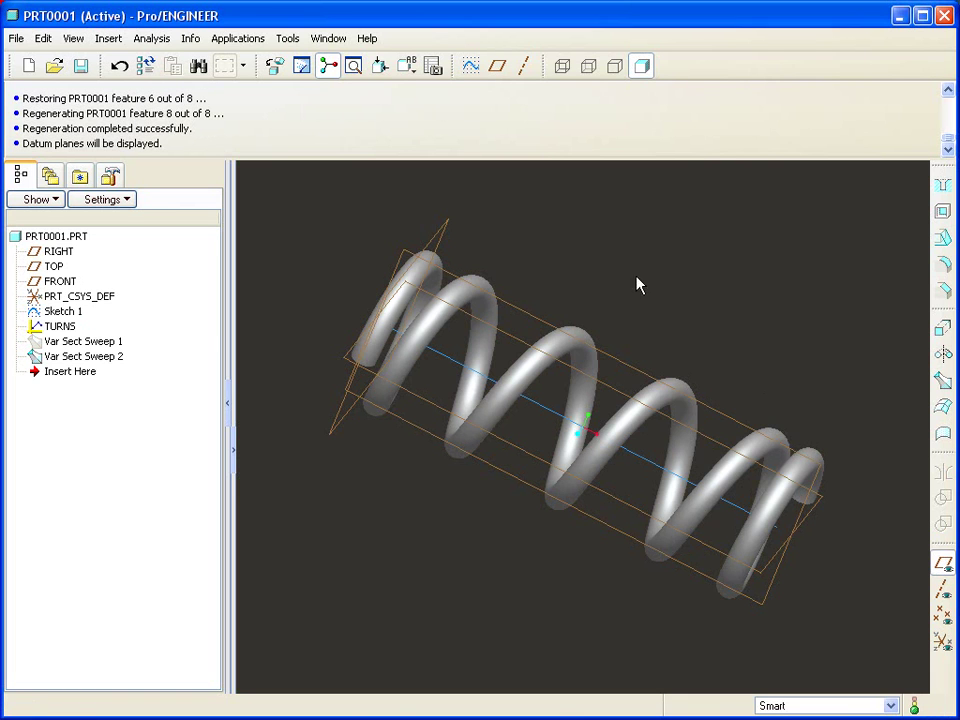
pyautogui.click(444, 227)
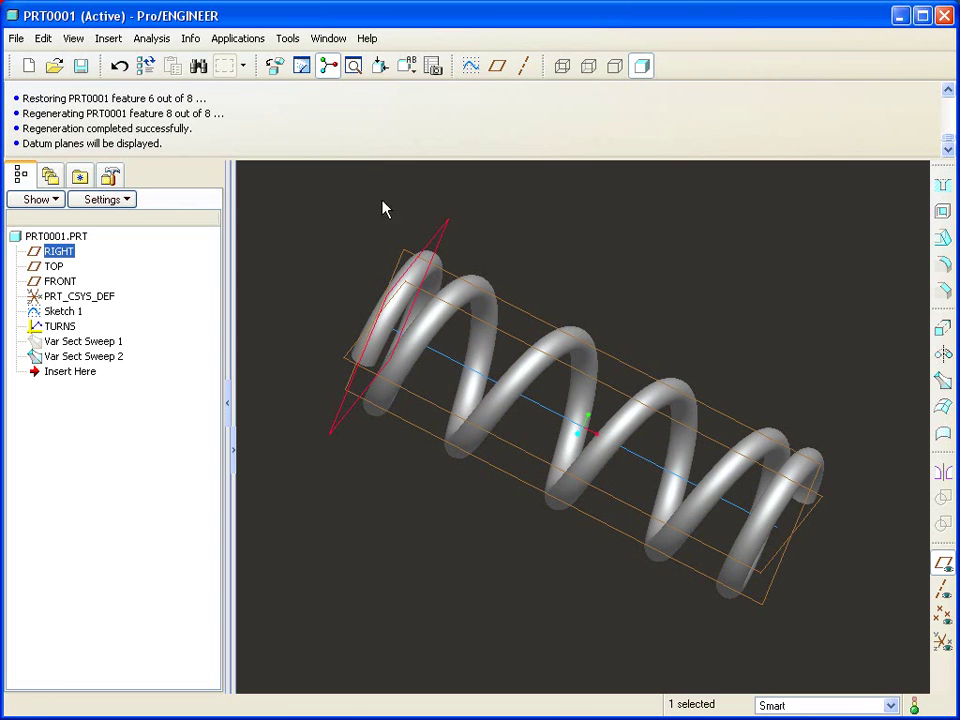
pyautogui.click(43, 38)
pyautogui.click(96, 426)
pyautogui.middleClick(555, 255)
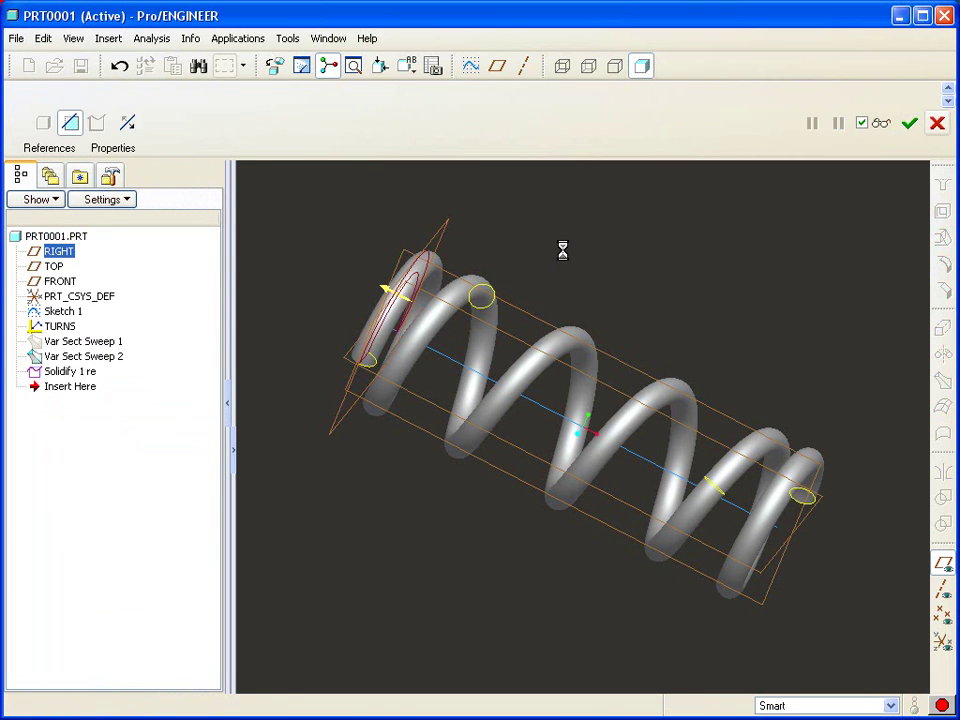
pyautogui.moveTo(540, 262)
pyautogui.mouseDown(button='middle')
pyautogui.moveTo(561, 257)
pyautogui.moveTo(568, 279)
pyautogui.moveTo(553, 336)
pyautogui.moveTo(534, 358)
pyautogui.moveTo(519, 360)
pyautogui.moveTo(514, 341)
pyautogui.moveTo(527, 321)
pyautogui.moveTo(515, 296)
pyautogui.mouseUp(button='middle')
pyautogui.click(568, 279)
pyautogui.click(943, 567)
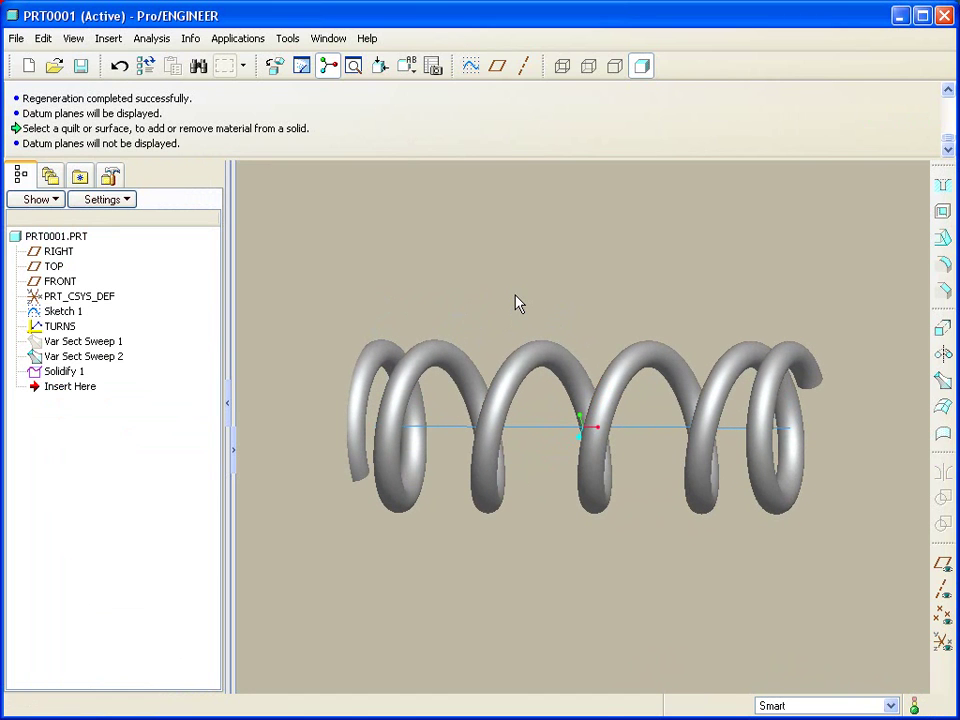
pyautogui.click(66, 330)
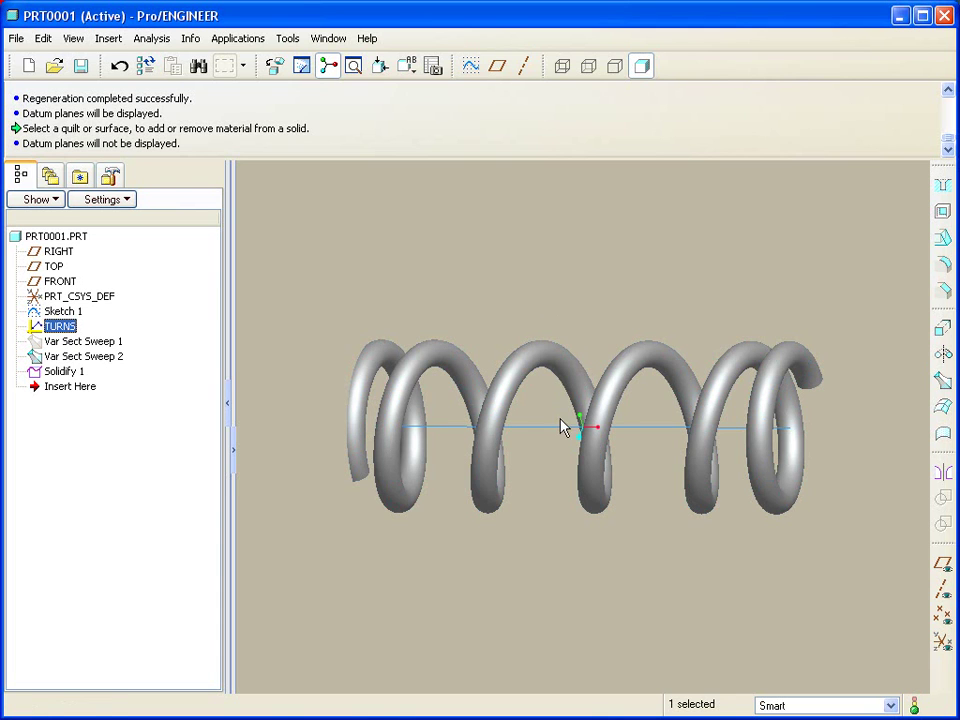
pyautogui.click(543, 440)
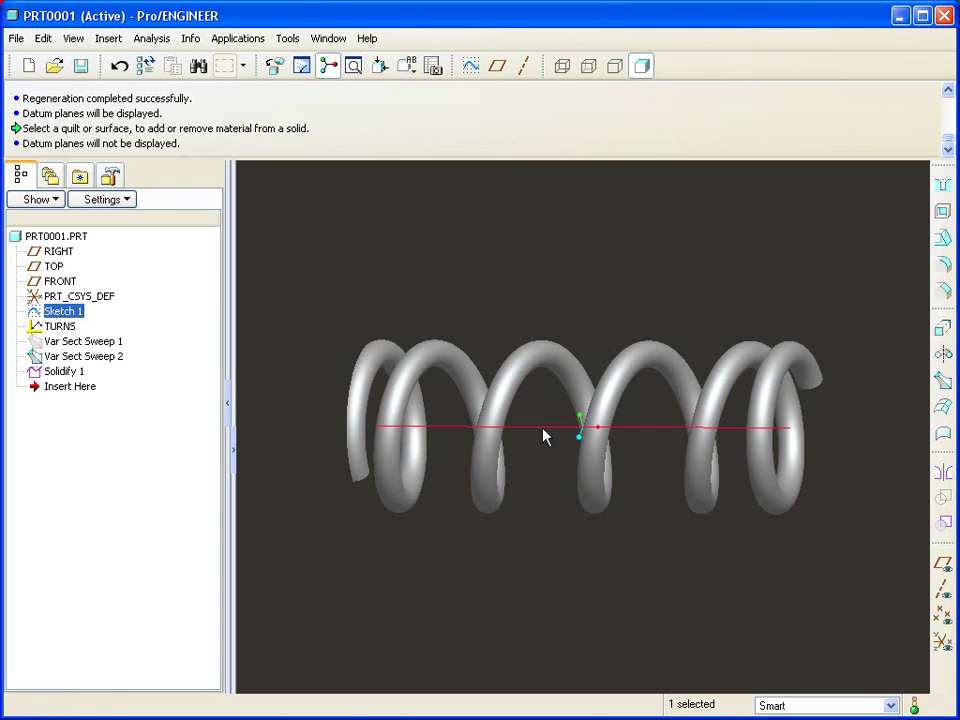
pyautogui.doubleClick(544, 435)
pyautogui.click(43, 38)
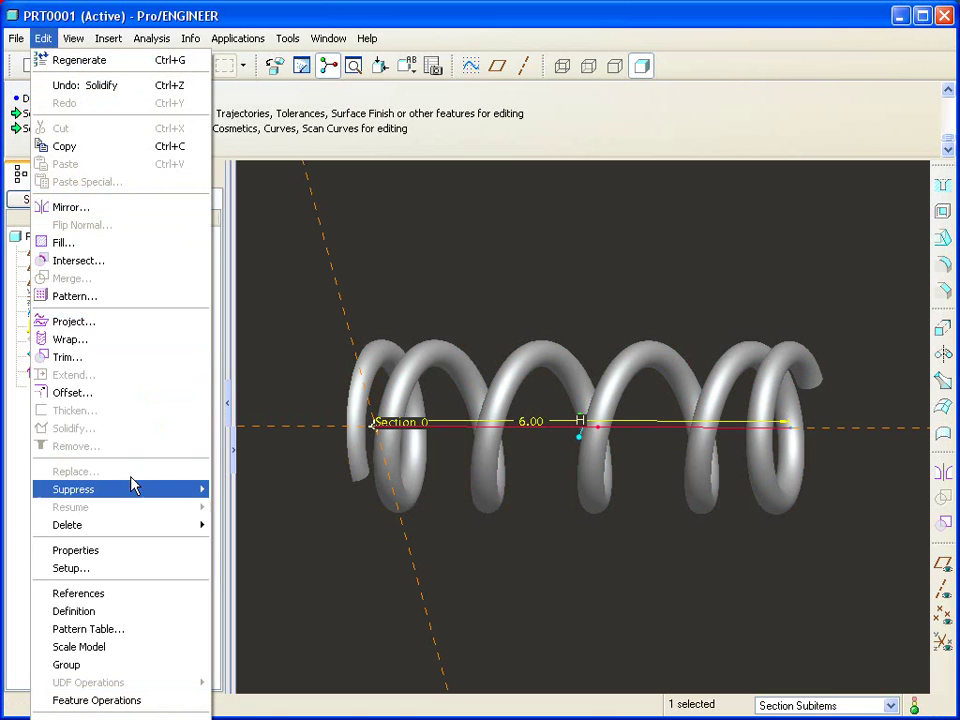
pyautogui.click(90, 570)
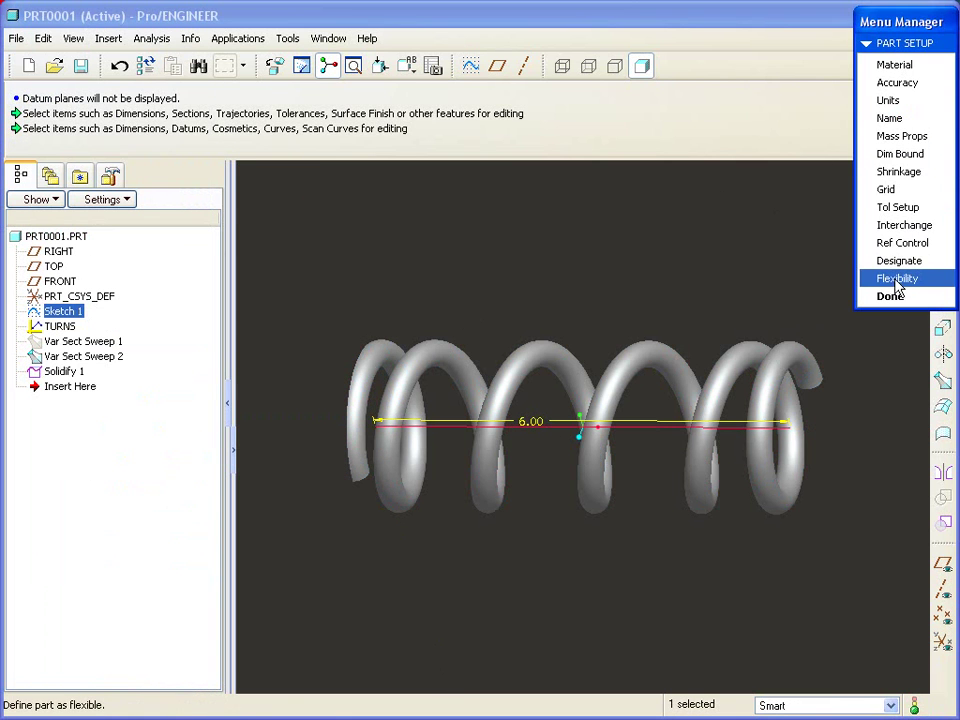
pyautogui.click(897, 280)
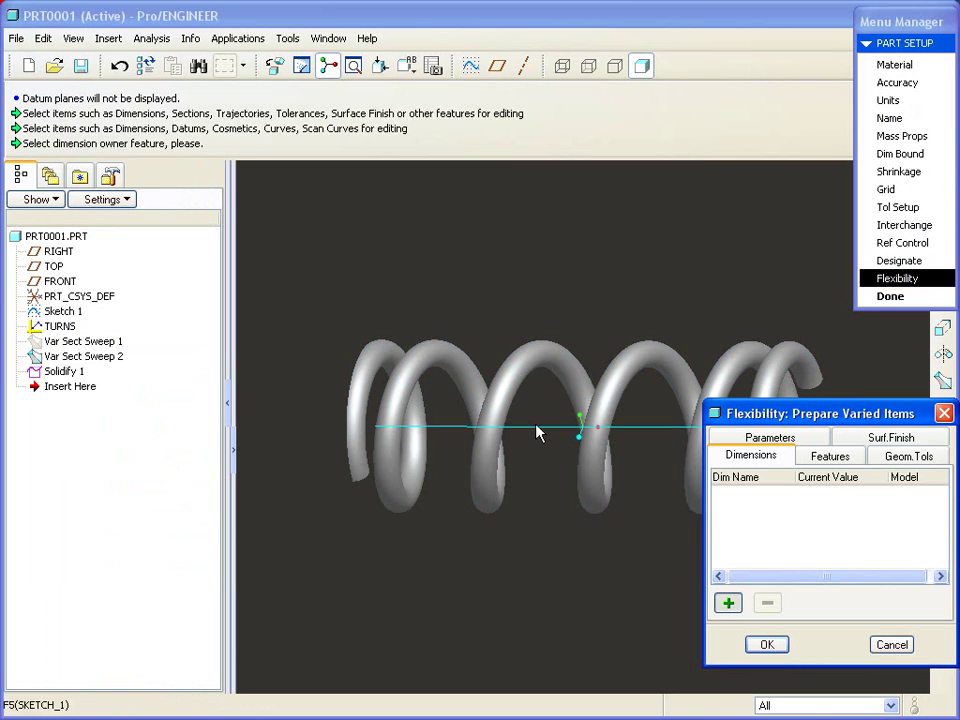
pyautogui.click(537, 430)
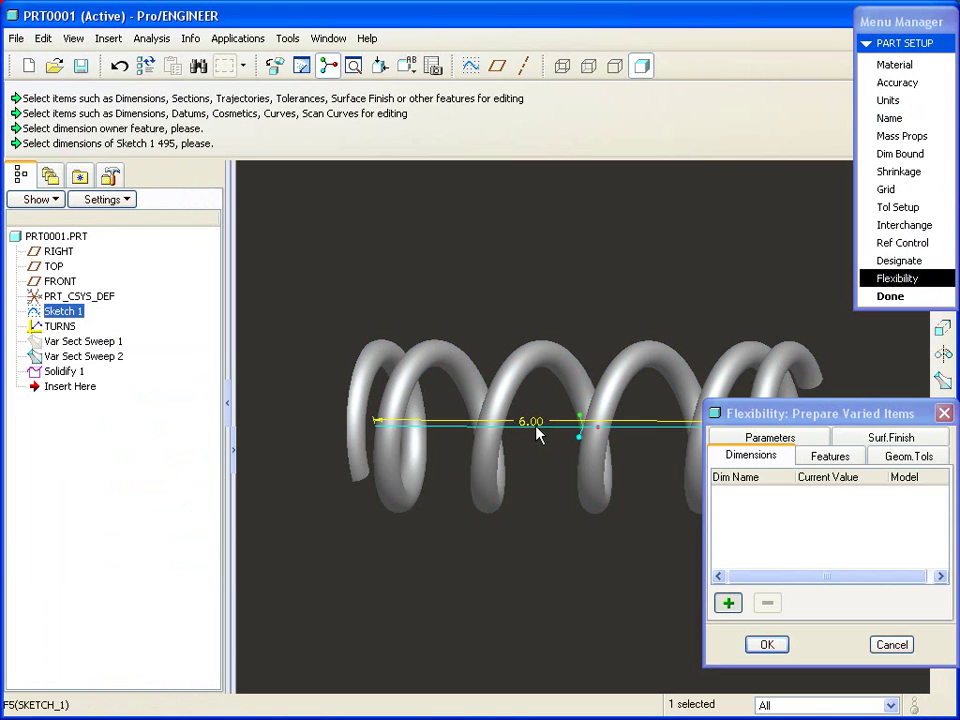
pyautogui.click(905, 648)
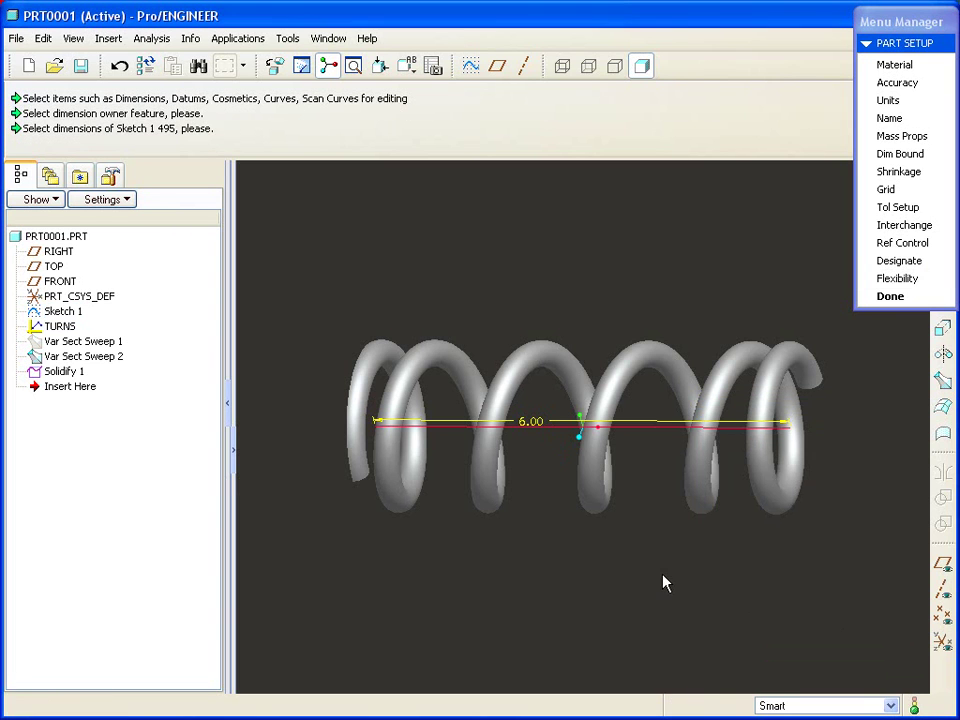
pyautogui.click(872, 296)
# Redefine Sketch 1 and sketch a three-point arc of about 9.28 radius from the axis line's start, ending about 1.54 above the line.
pyautogui.click(62, 313)
pyautogui.rightClick(64, 315)
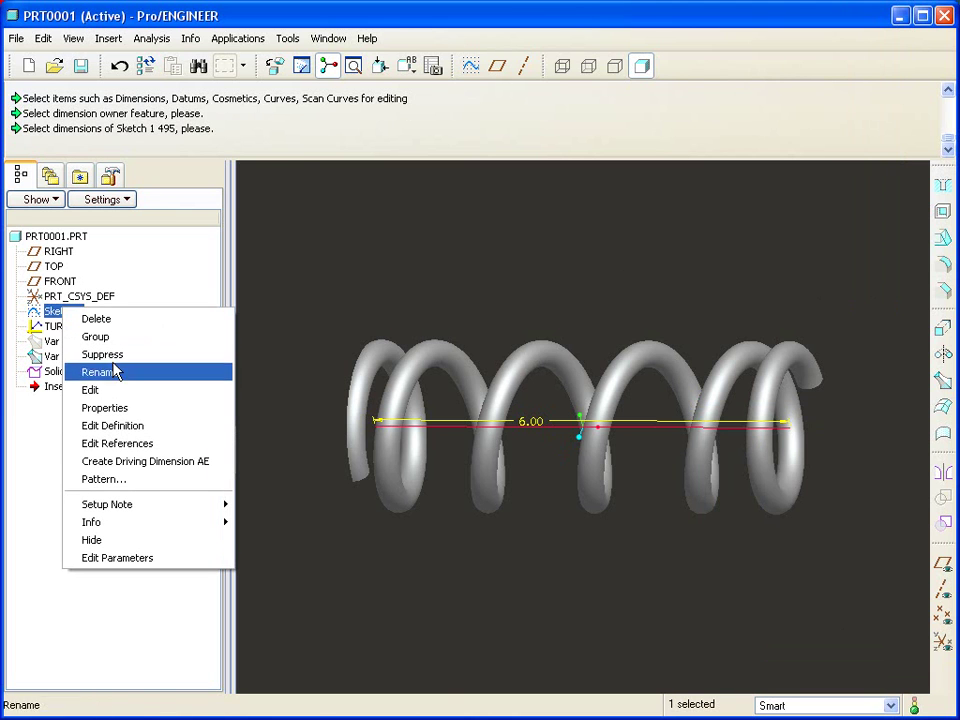
pyautogui.click(134, 424)
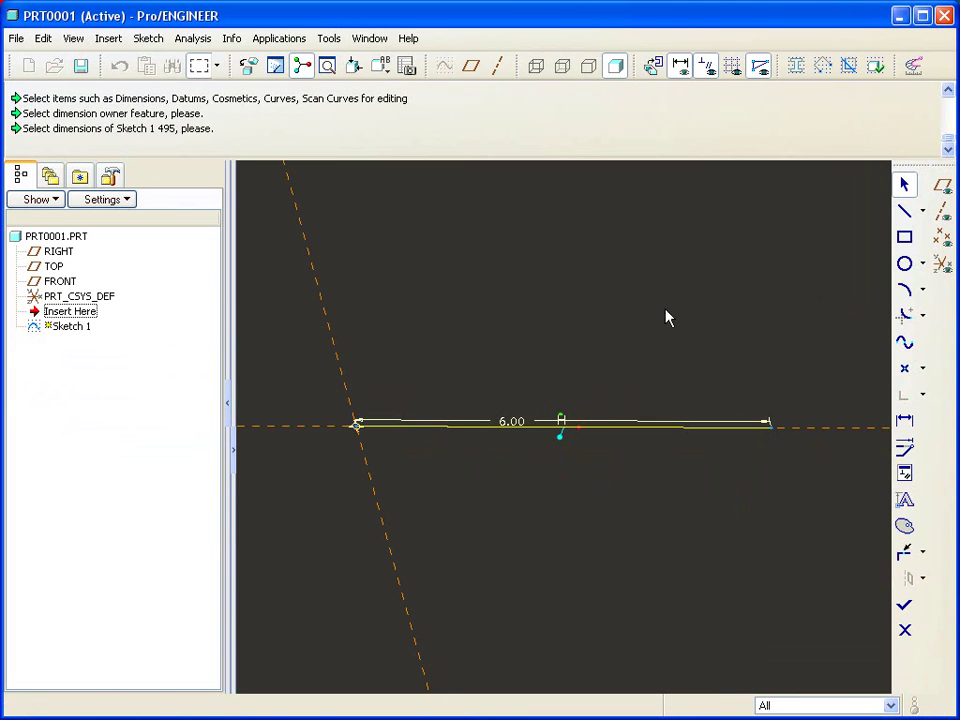
pyautogui.moveTo(633, 328)
pyautogui.mouseDown(button='middle')
pyautogui.moveTo(611, 315)
pyautogui.moveTo(613, 300)
pyautogui.mouseUp(button='middle')
pyautogui.rightClick(613, 300)
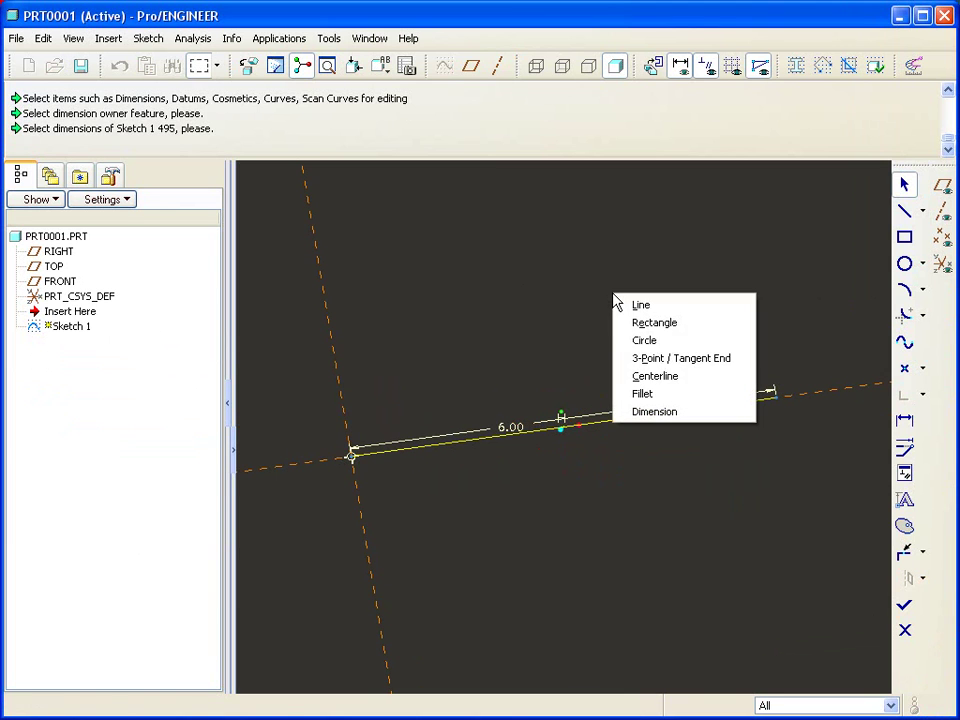
pyautogui.click(646, 377)
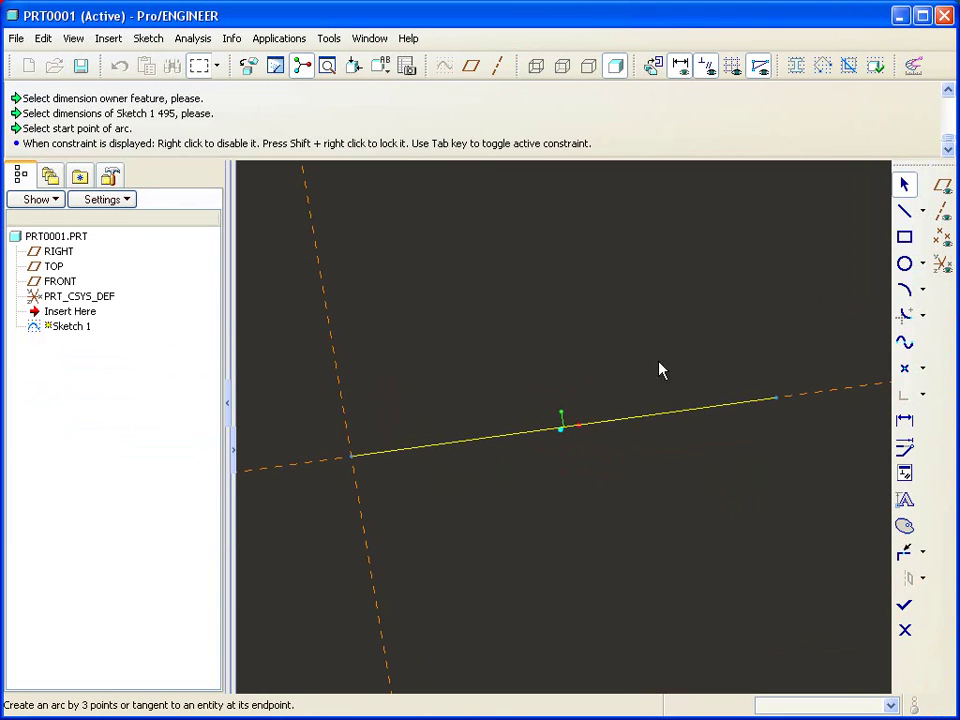
pyautogui.click(350, 459)
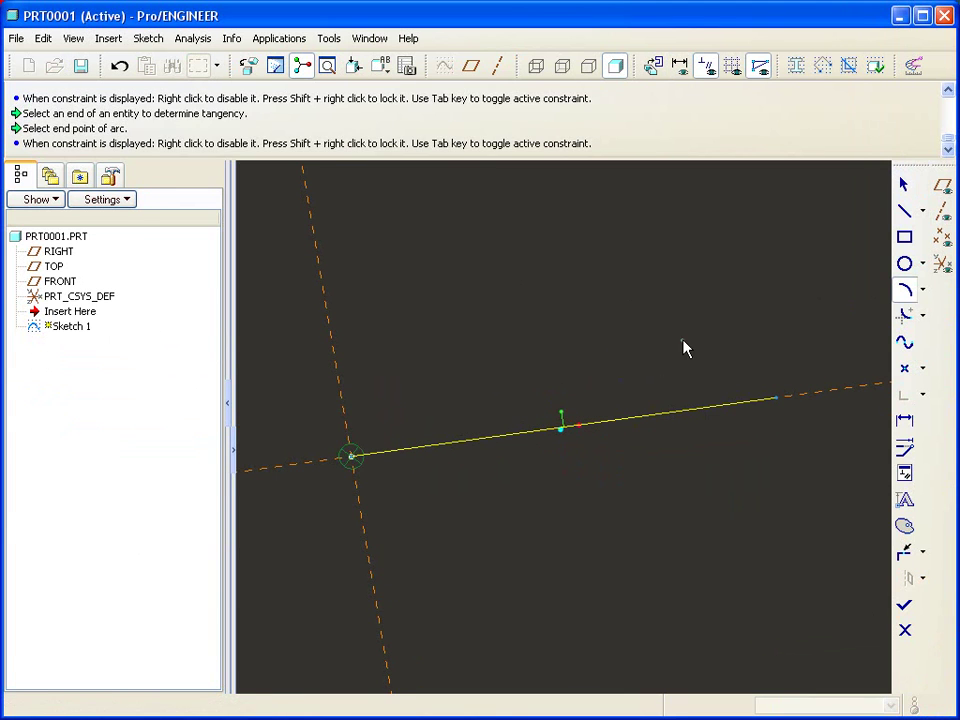
pyautogui.click(697, 296)
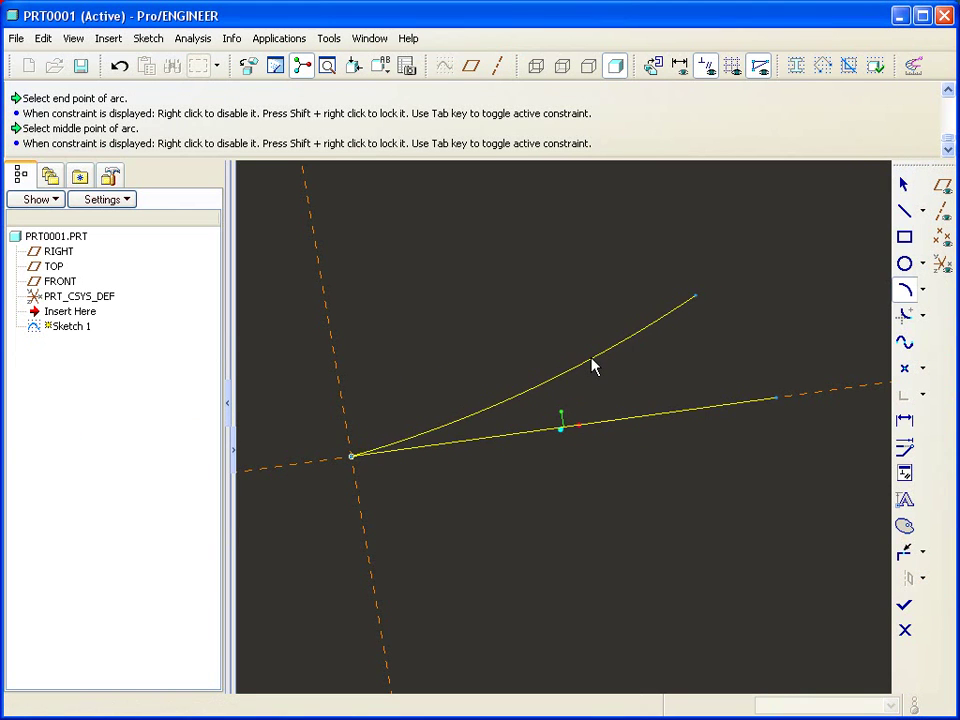
pyautogui.click(590, 375)
pyautogui.middleClick(525, 315)
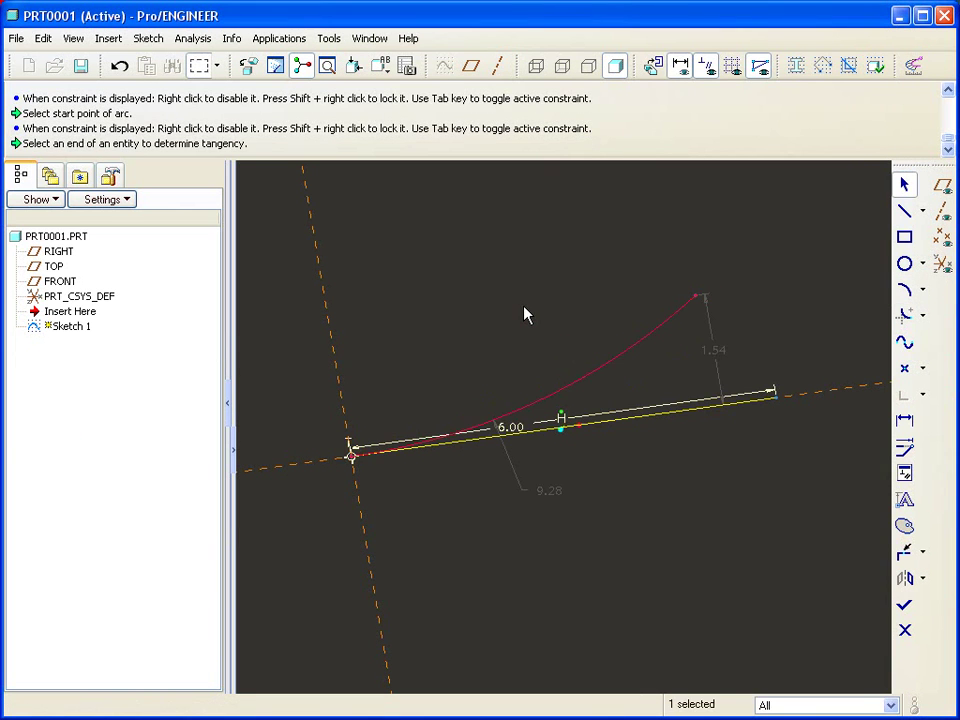
# Replace the straight axis line with the new arc in Sketch 1, complete the sketch, and inspect the regenerated spring.
pyautogui.click(604, 429)
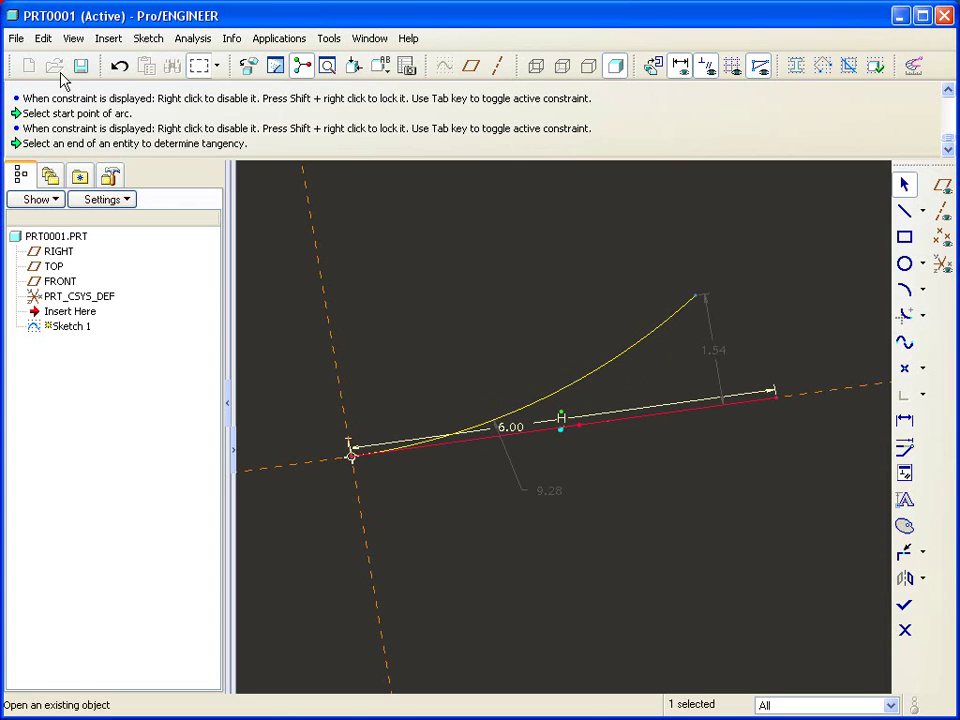
pyautogui.click(43, 38)
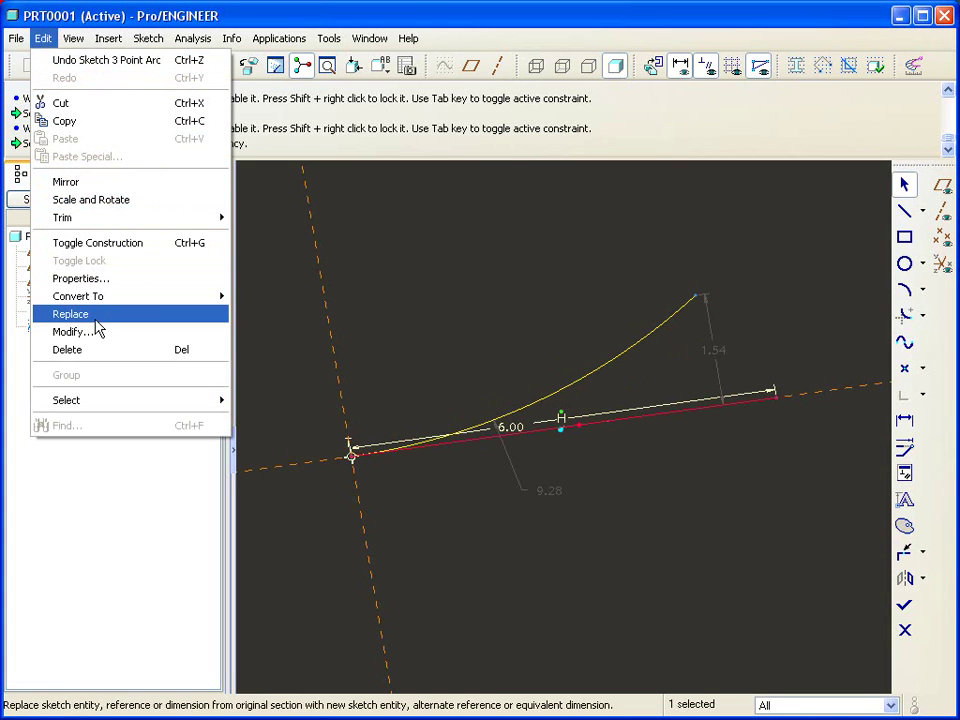
pyautogui.click(92, 315)
pyautogui.click(597, 376)
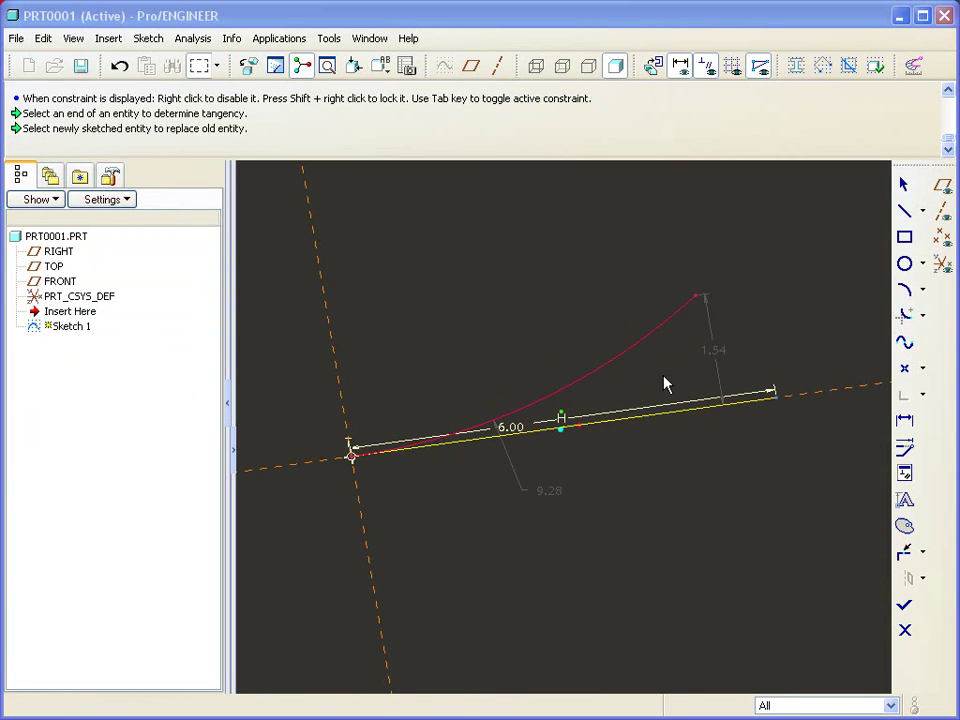
pyautogui.click(904, 605)
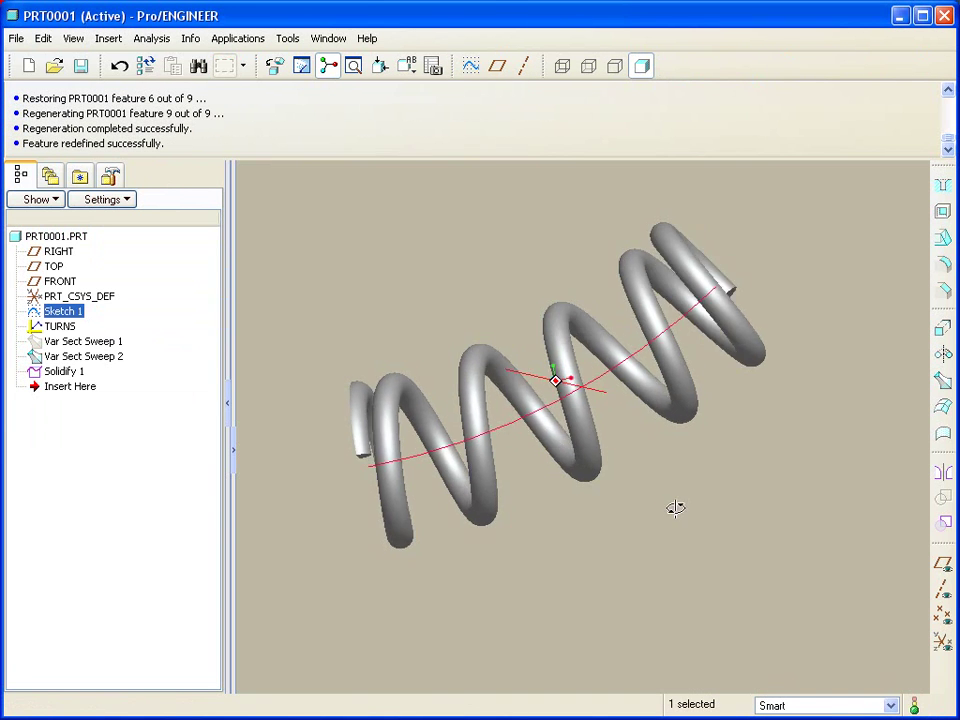
pyautogui.moveTo(676, 508)
pyautogui.mouseDown(button='middle')
pyautogui.moveTo(669, 467)
pyautogui.moveTo(666, 491)
pyautogui.moveTo(692, 527)
pyautogui.moveTo(664, 536)
pyautogui.moveTo(667, 547)
pyautogui.moveTo(550, 360)
pyautogui.mouseUp(button='middle')
pyautogui.click(645, 510)
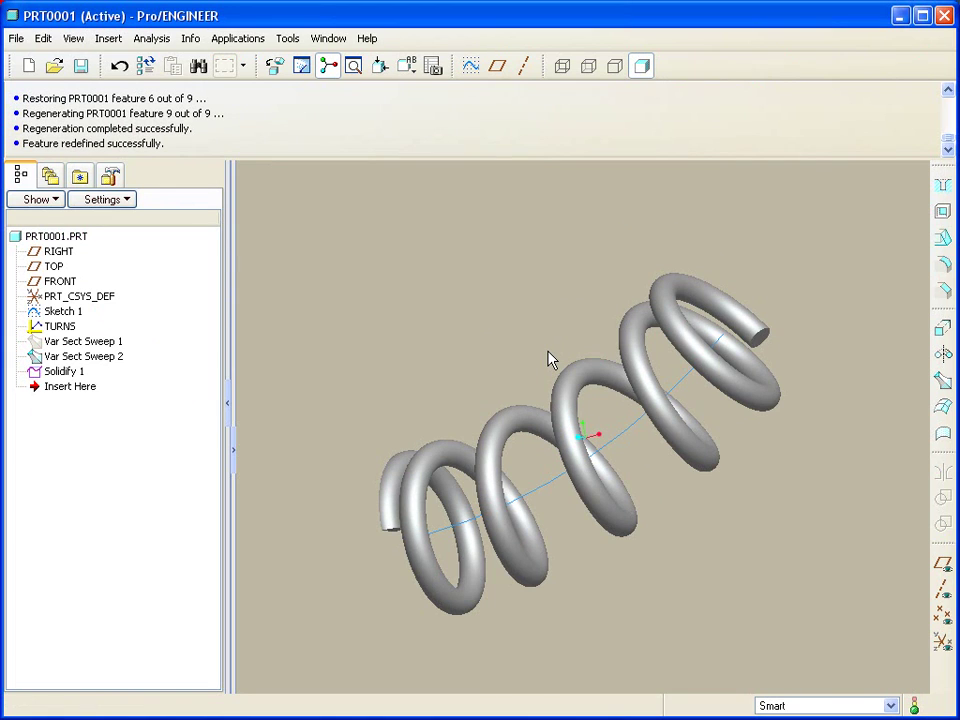